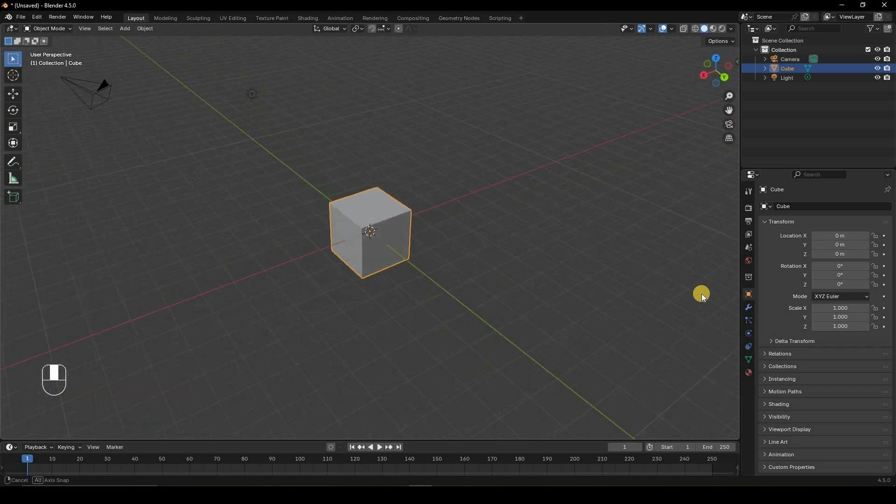
Look through the cube's modifier, particle, physics, constraint and mesh data properties.
click(748, 307)
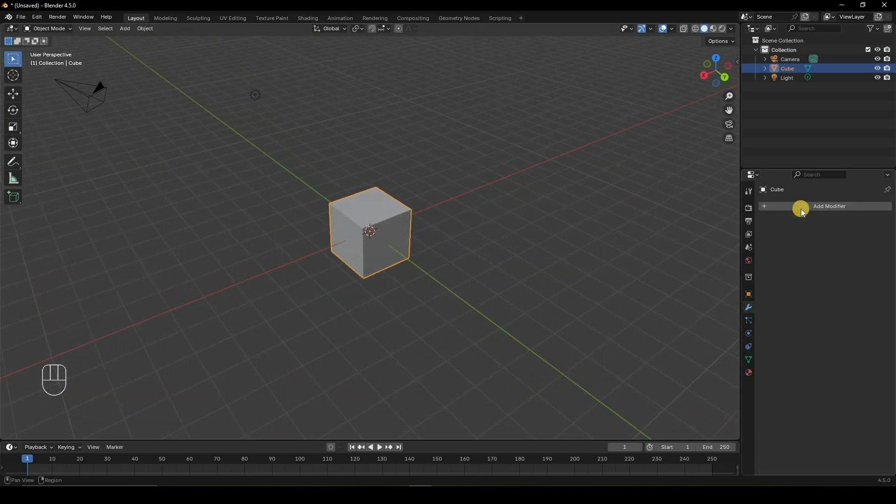
click(748, 321)
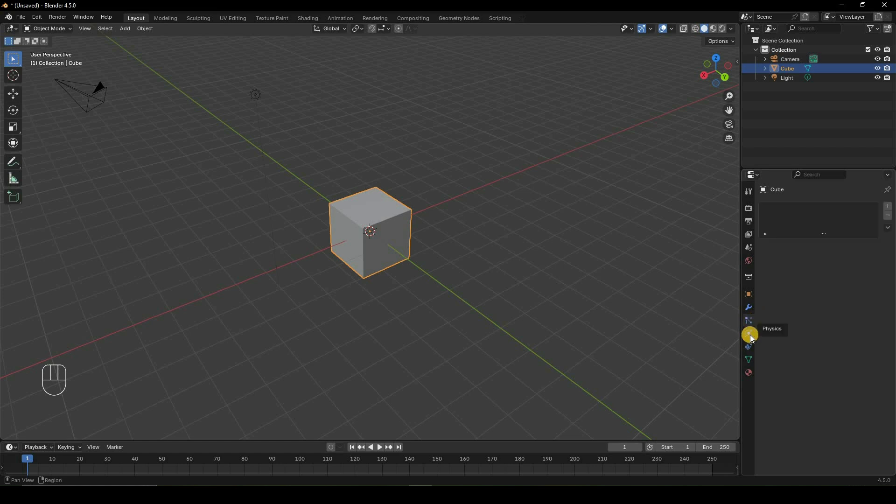
click(749, 335)
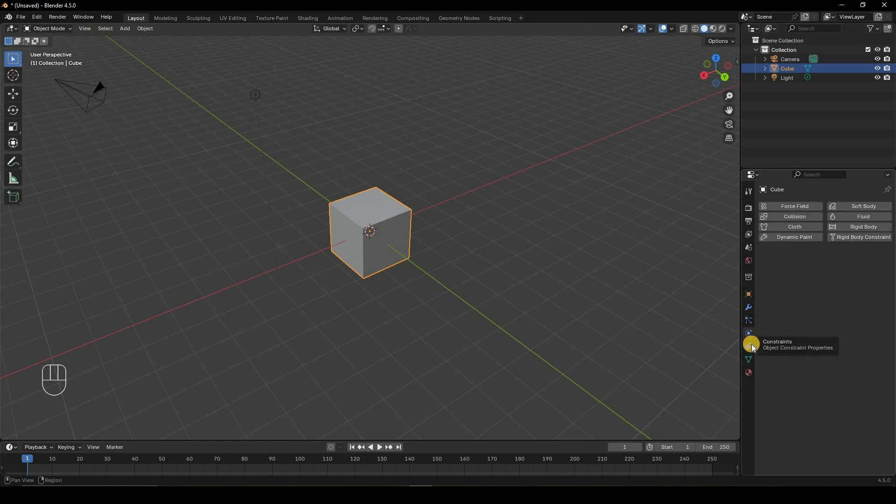
click(749, 347)
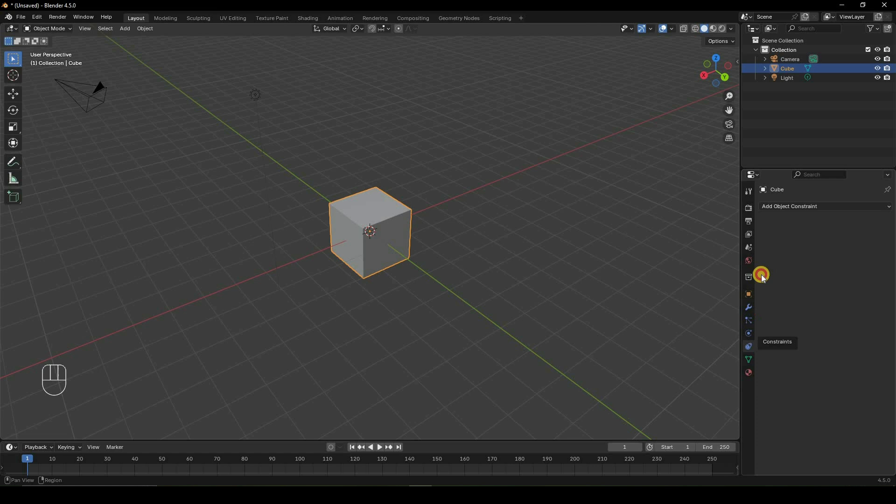
click(749, 307)
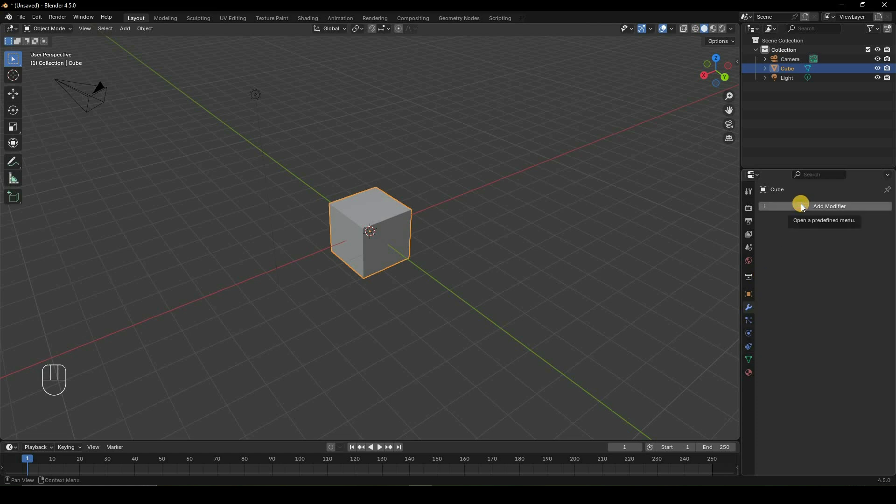
click(801, 206)
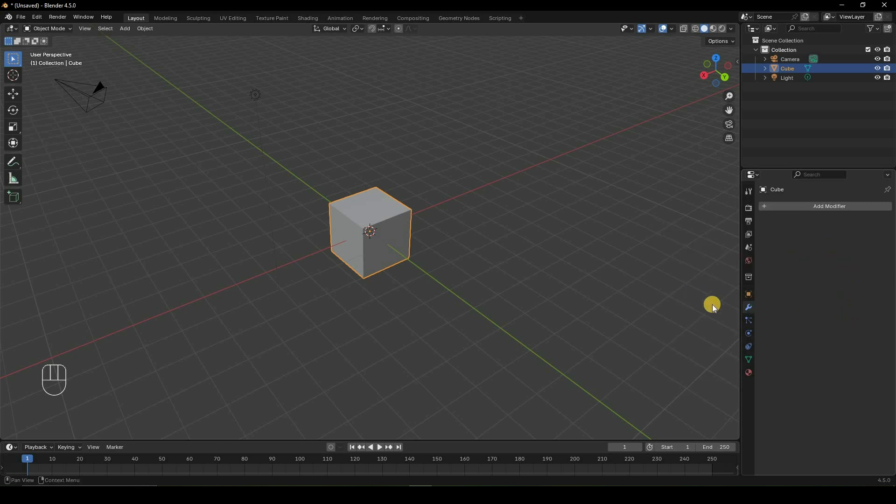
click(748, 360)
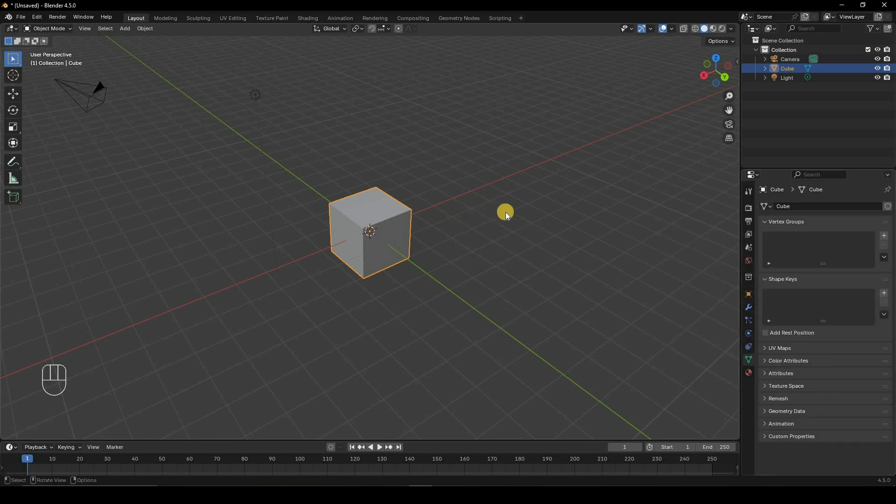
middle_drag(455, 222, 447, 220)
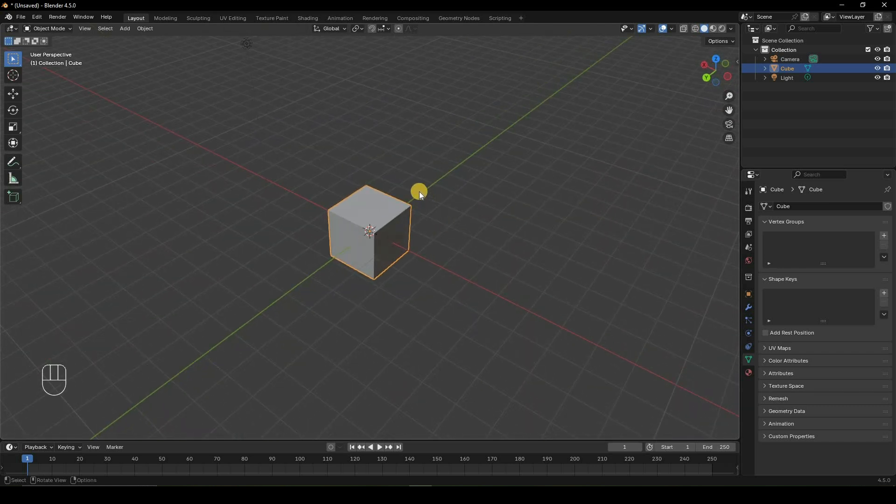
Delete the default cube and add a plane in its place, scaled by a factor of 5.
key(Delete)
key(shift+a)
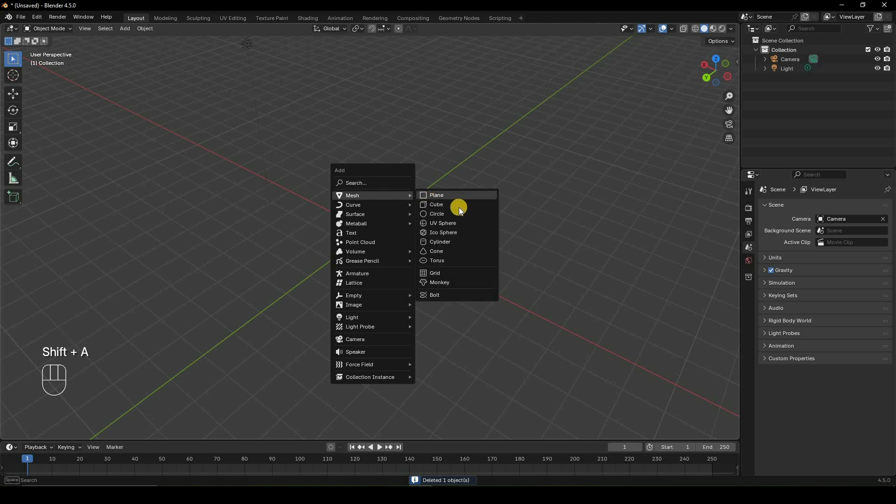
click(457, 197)
key(s)
key(KP_5)
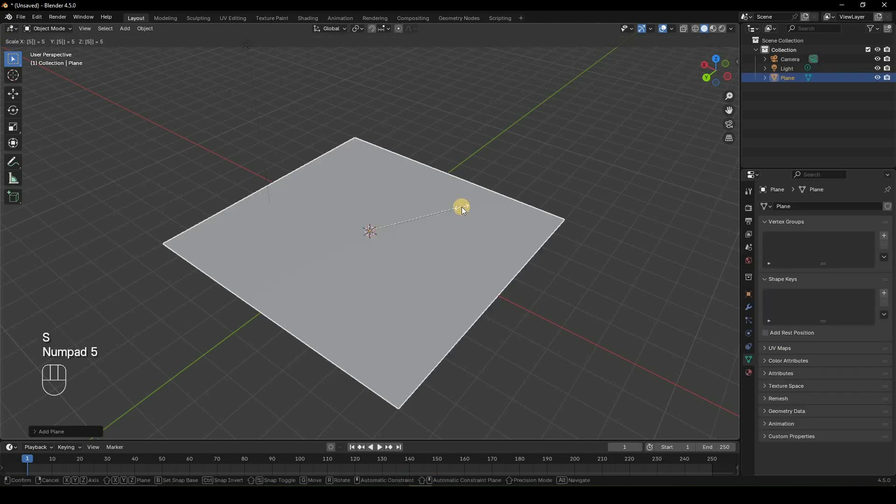
key(Return)
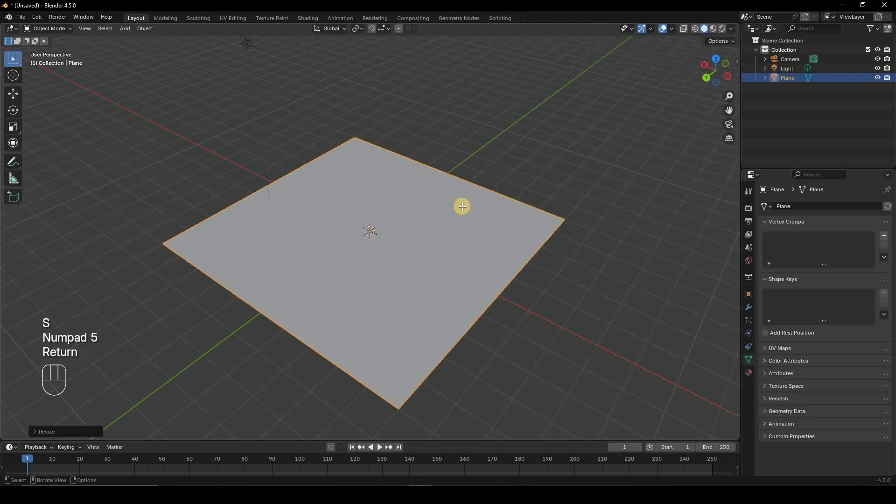
Subdivide the whole plane four times in Edit Mode and return to Object Mode.
key(Tab)
right_click(516, 144)
click(515, 144)
right_click(515, 144)
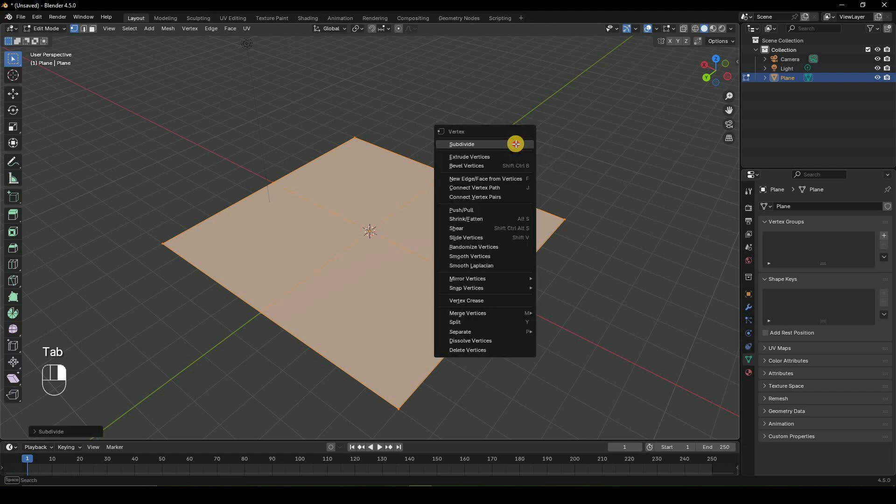
click(515, 144)
right_click(516, 144)
click(516, 144)
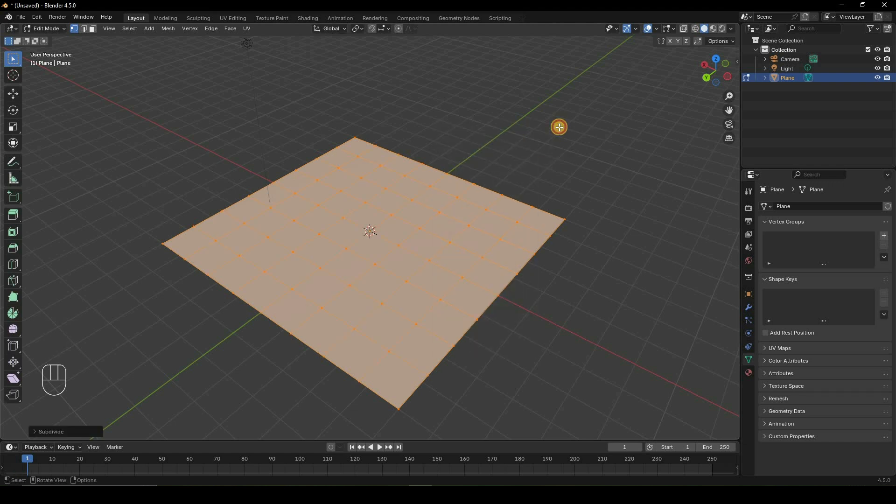
right_click(559, 127)
click(559, 127)
key(Tab)
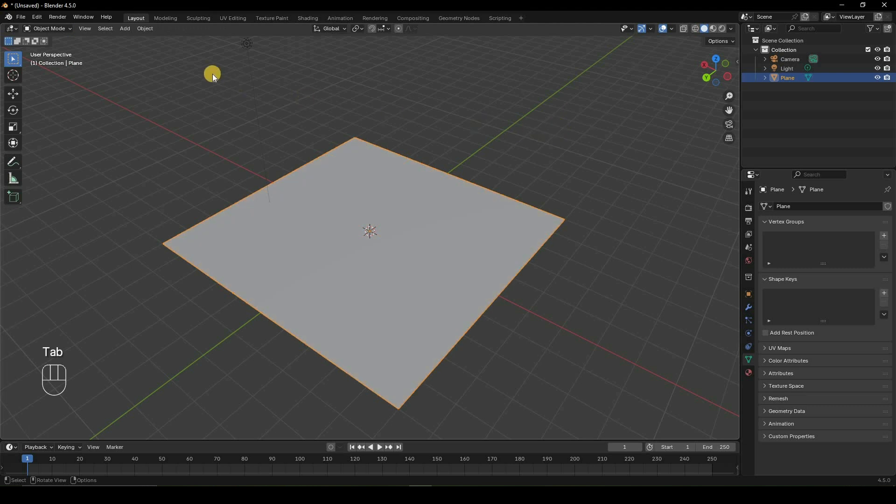
Switch the plane into Weight Paint mode and back to Object Mode, twice.
click(58, 28)
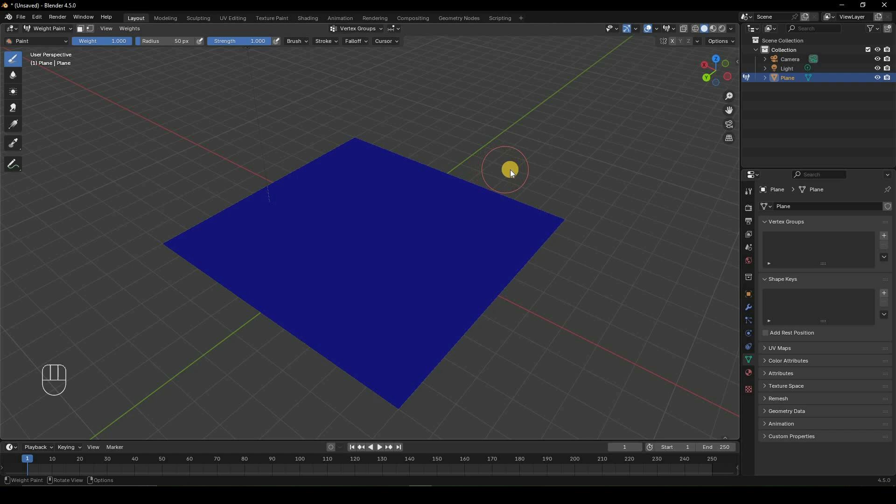
key(ctrl+Tab)
click(451, 168)
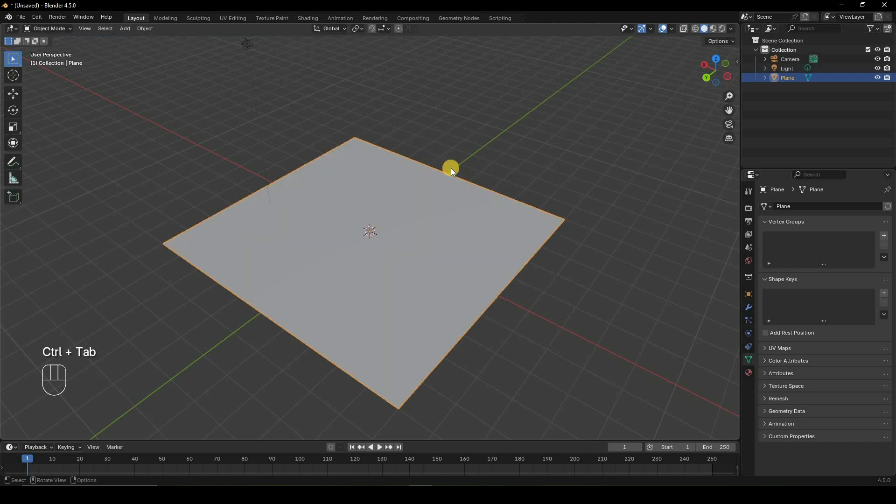
key(ctrl+Tab)
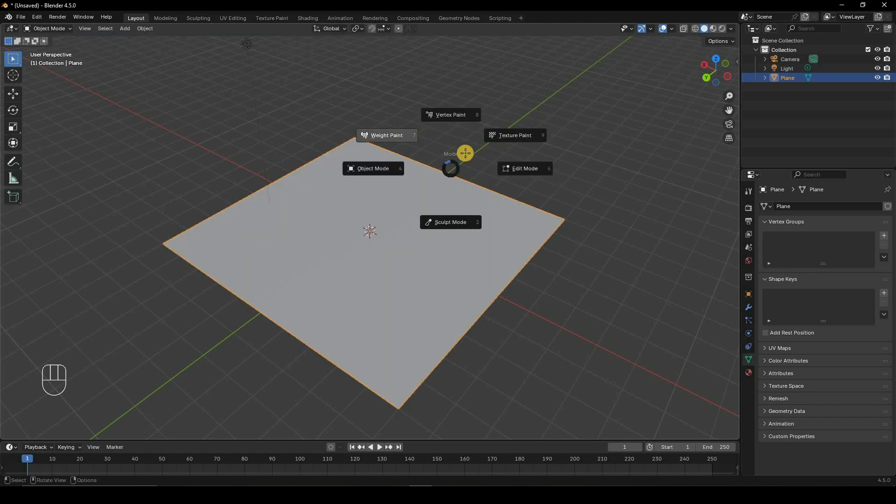
click(409, 133)
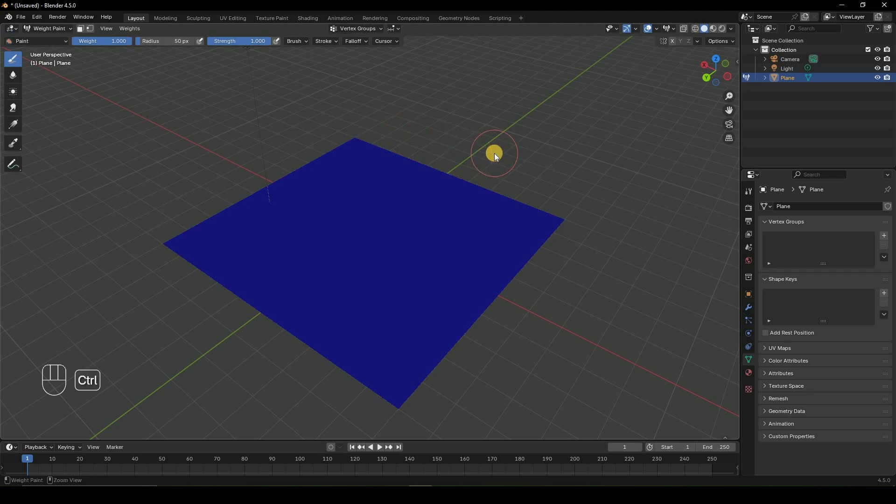
key(ctrl+Tab)
key(Escape)
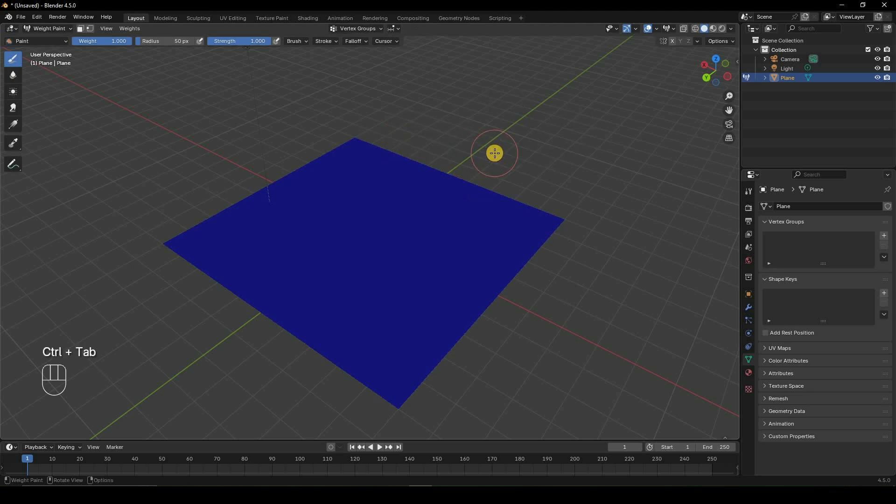
key(ctrl+Tab)
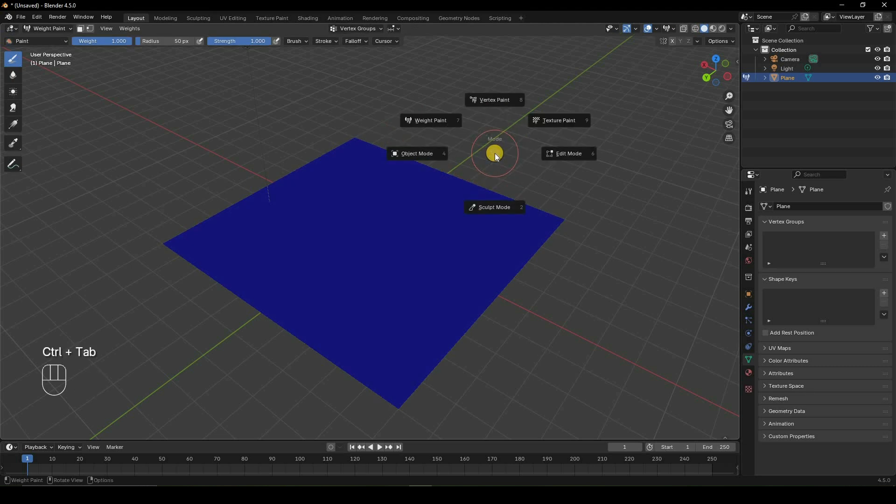
key(4)
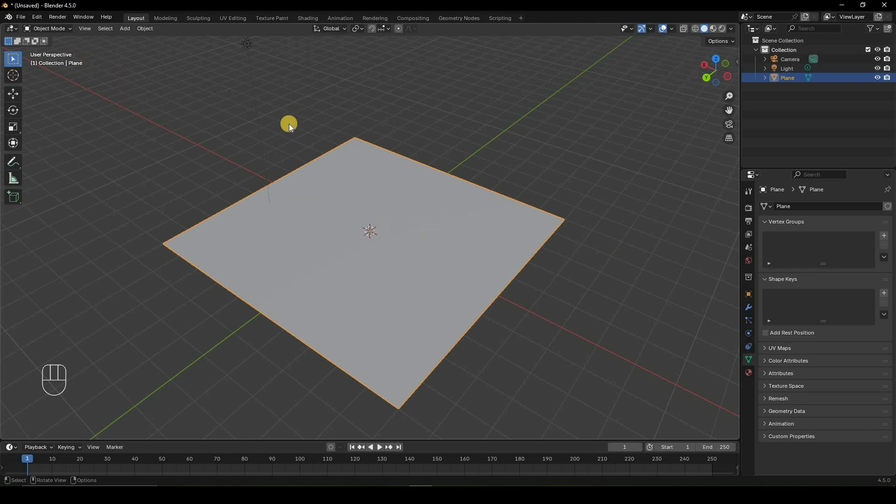
Enter Weight Paint mode and paint a short full-weight stroke across the middle of the plane.
key(ctrl+Tab)
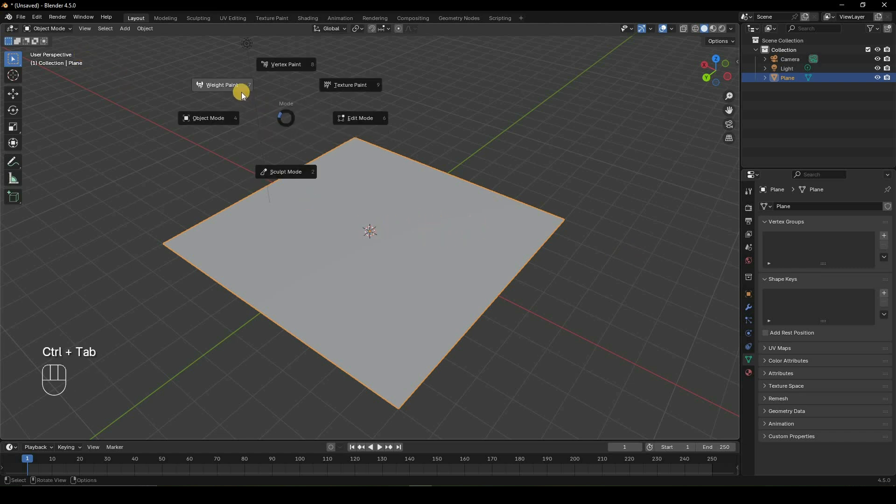
click(248, 92)
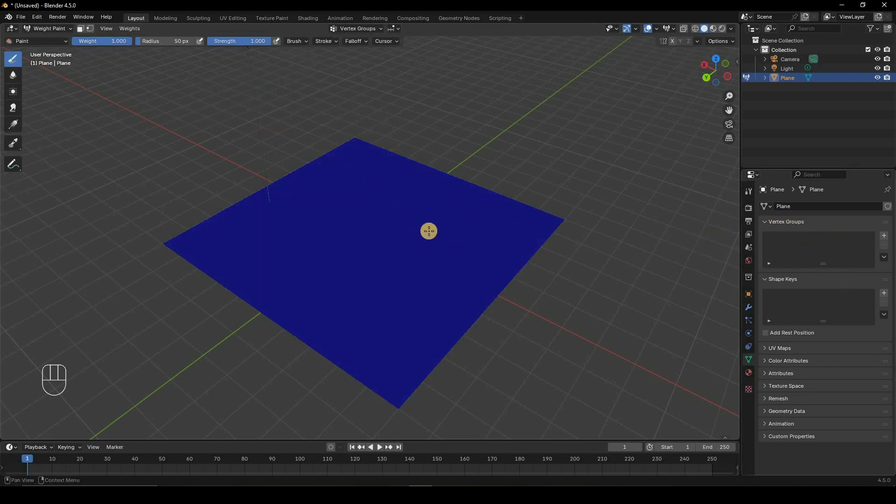
drag(440, 227, 345, 238)
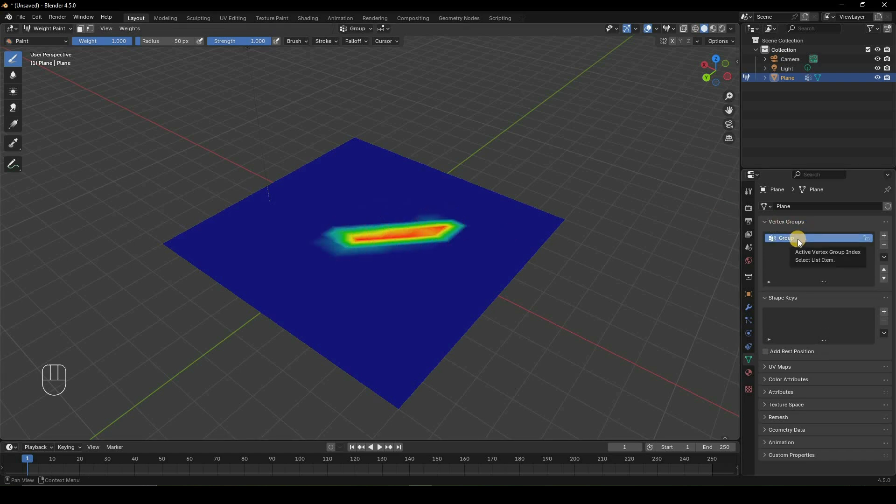
Add a second vertex group, paint a long stroke crossing the plane in it, and compare it with the first group.
click(884, 235)
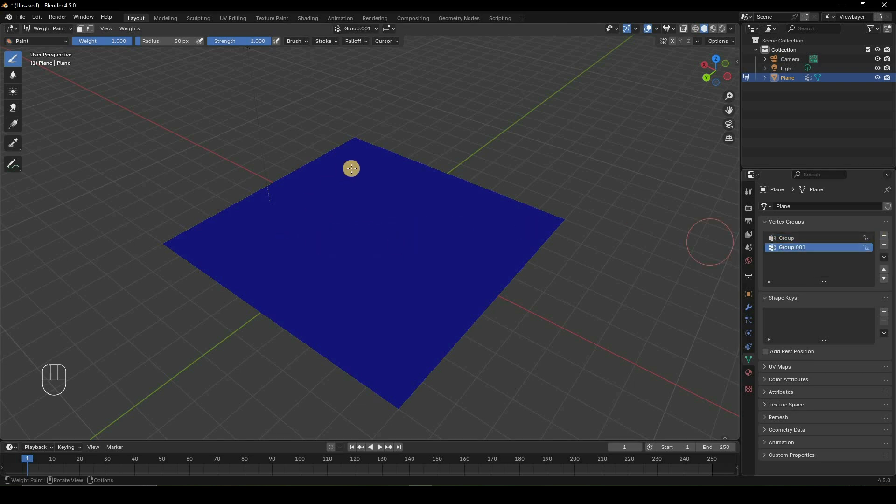
drag(351, 169, 356, 330)
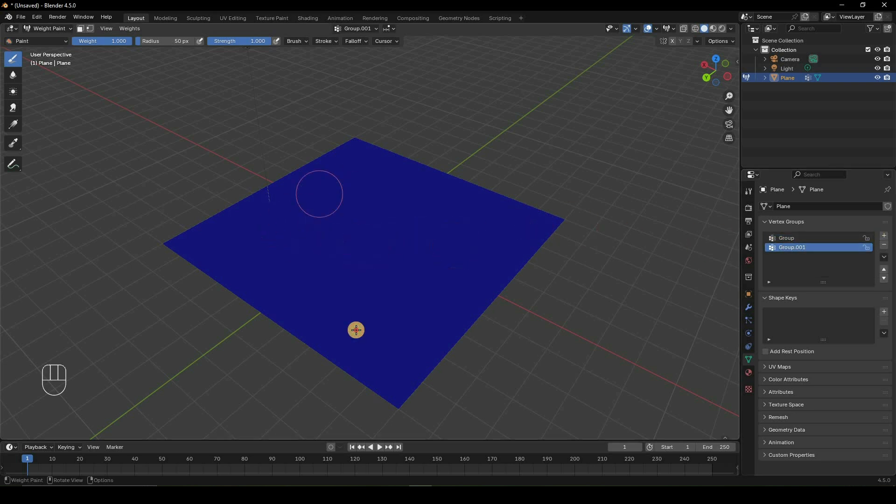
click(796, 238)
click(798, 247)
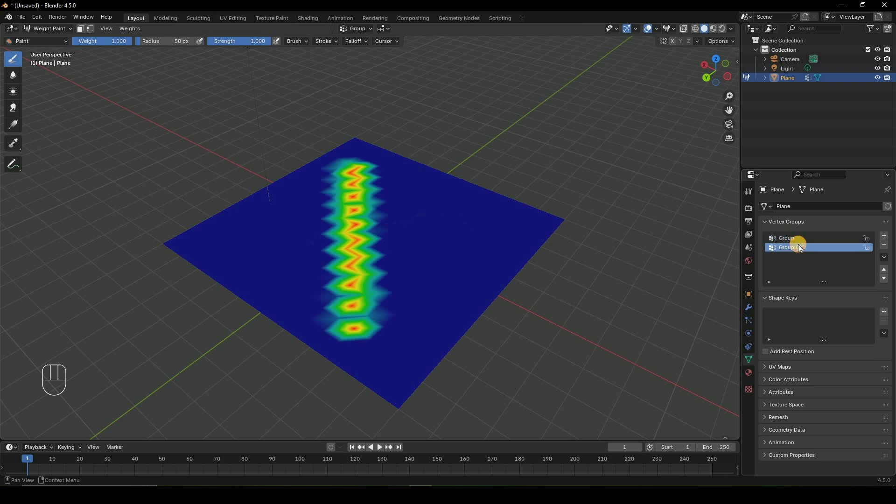
click(793, 236)
click(795, 245)
Rename the first vertex group as 1 and the second vertex group as 2.
double_click(796, 237)
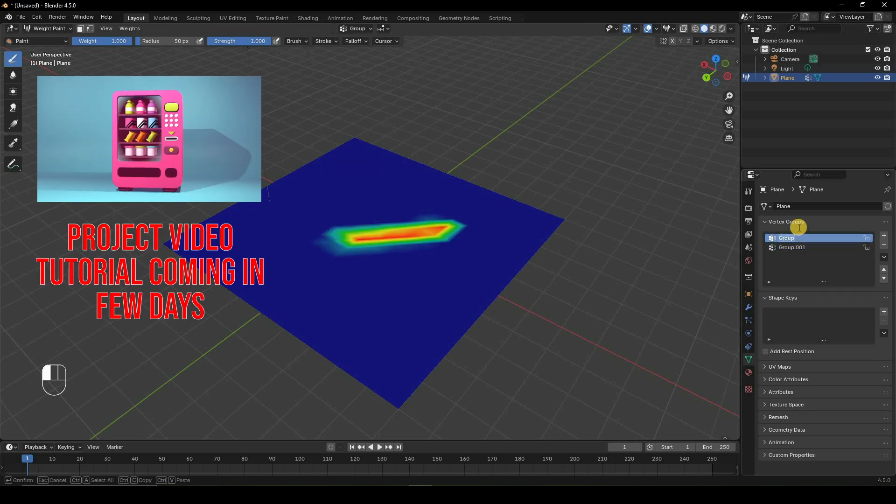
text(1)
click(795, 248)
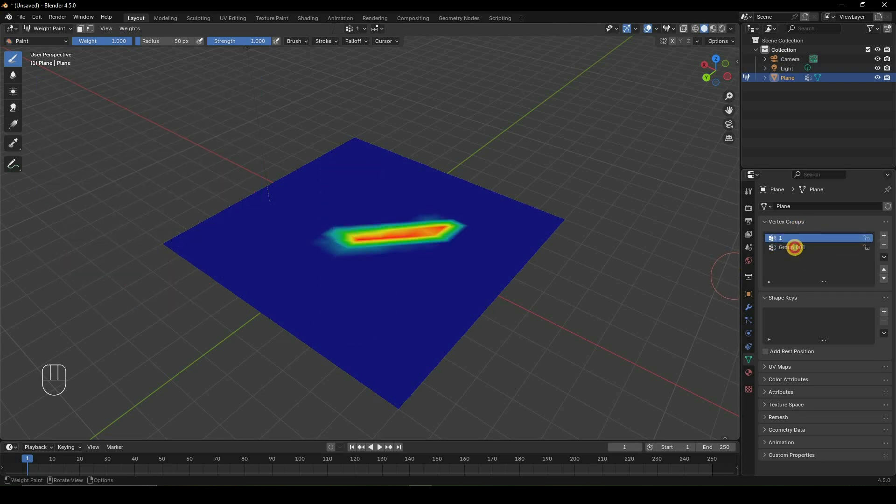
double_click(795, 247)
text(2)
key(Return)
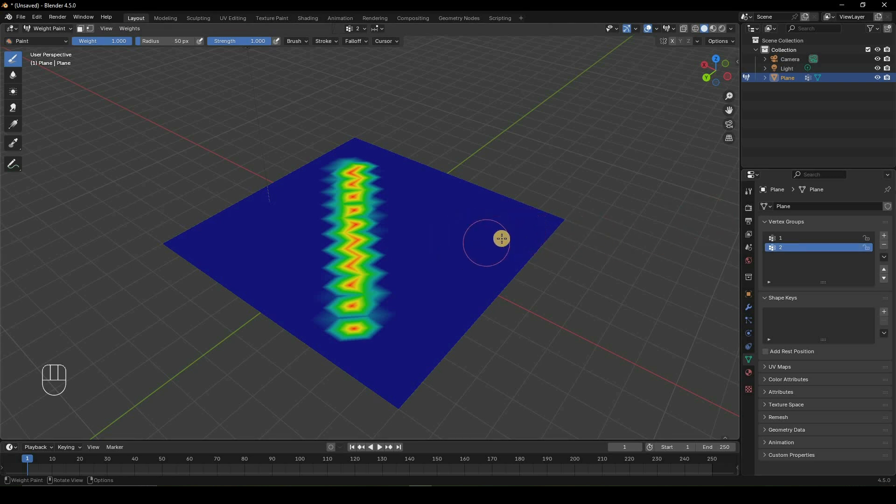
Paint a broad full-weight area near the plane's edge in vertex group 1 and rename that group as mountains.
mouse_move(502, 239)
middle_down()
mouse_move(494, 234)
mouse_move(476, 262)
mouse_move(321, 167)
mouse_move(476, 264)
middle_up()
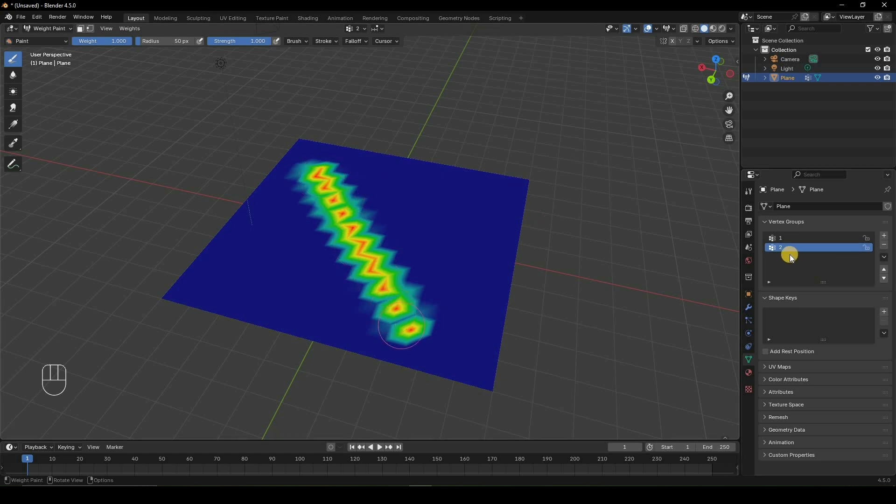
click(782, 237)
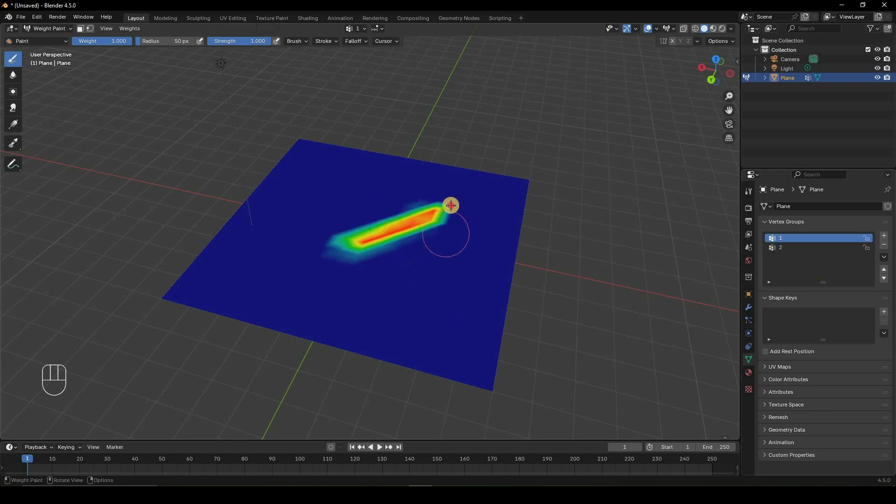
mouse_move(461, 196)
mouse_down()
mouse_move(454, 172)
mouse_move(466, 215)
mouse_up()
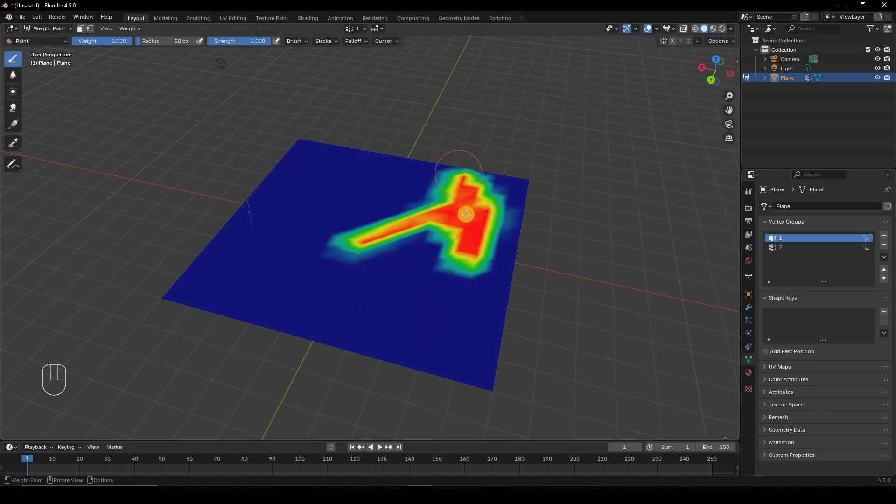
double_click(792, 238)
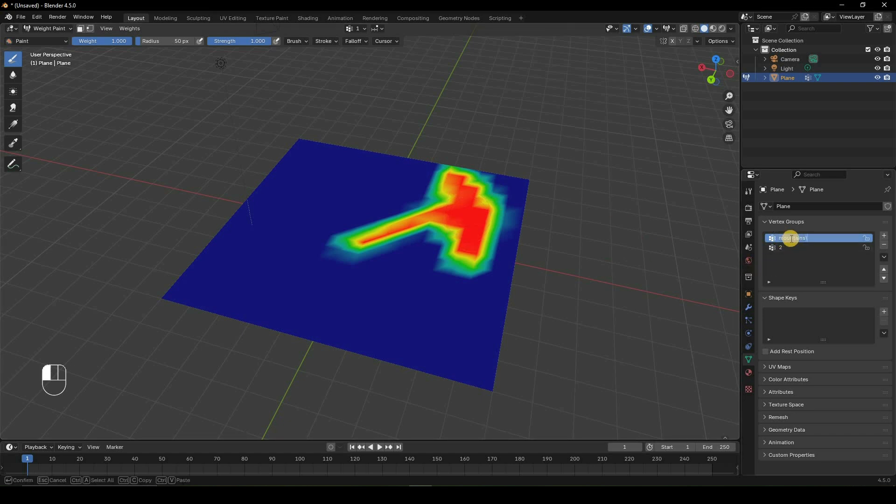
click(799, 249)
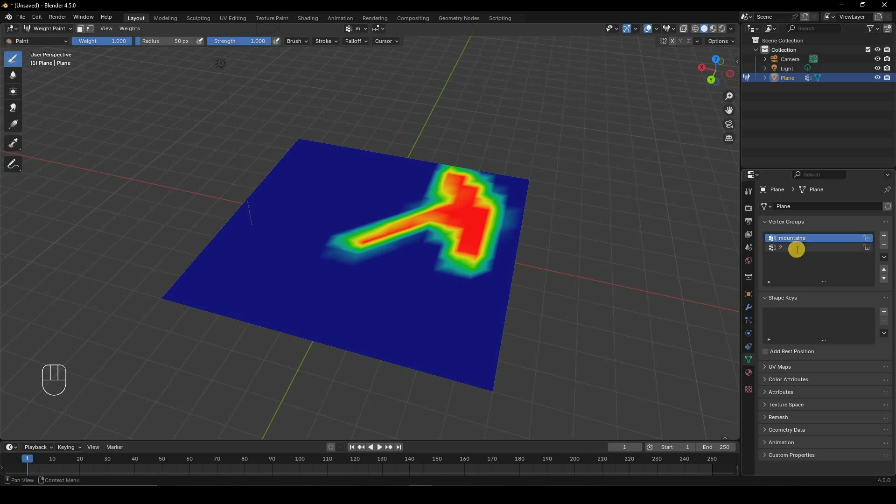
Rename vertex group 2 as trees and delete both the mountains and trees vertex groups.
double_click(797, 249)
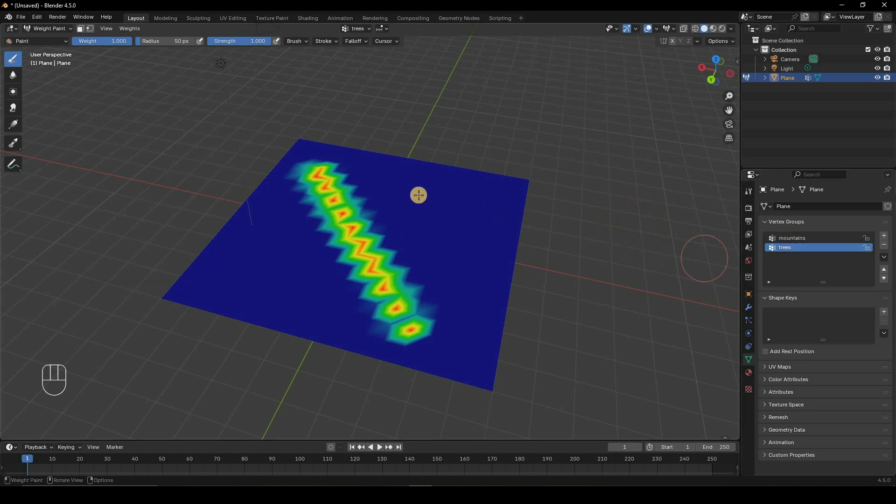
click(883, 246)
click(883, 246)
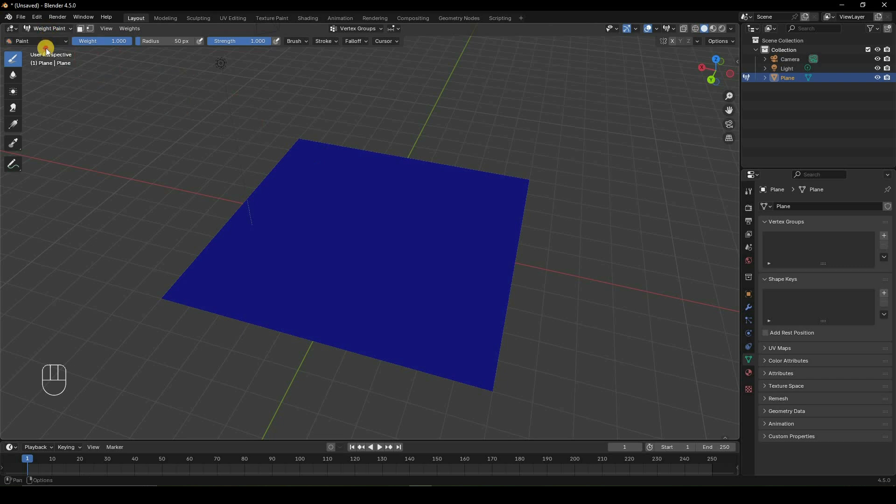
Switch the plane to Edit Mode with face selection and clear the selection in top view.
click(48, 28)
click(49, 49)
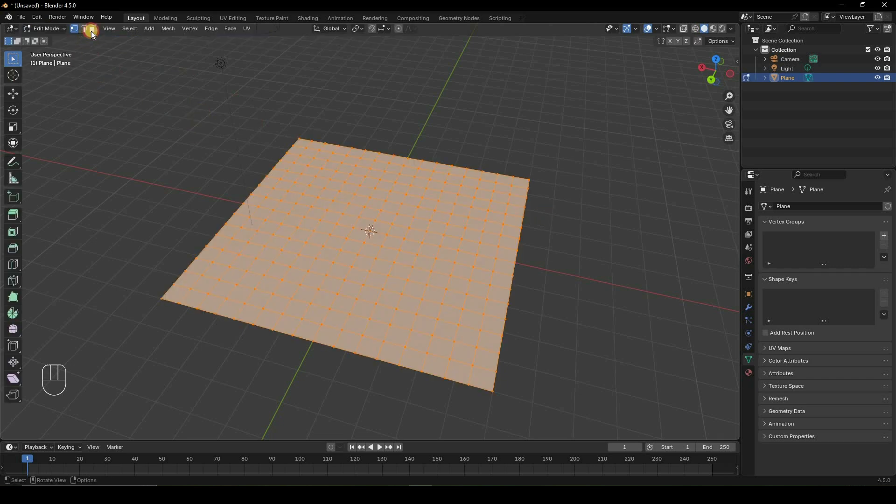
click(88, 32)
key(KP_7)
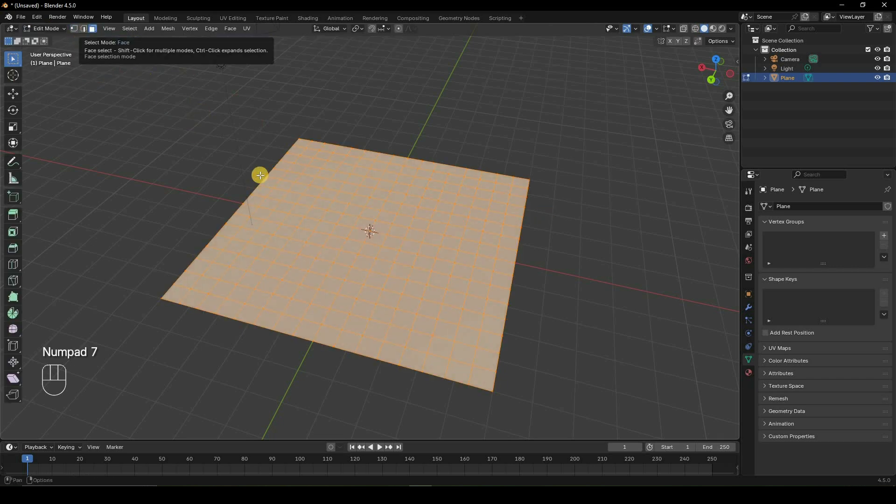
key(KP_7)
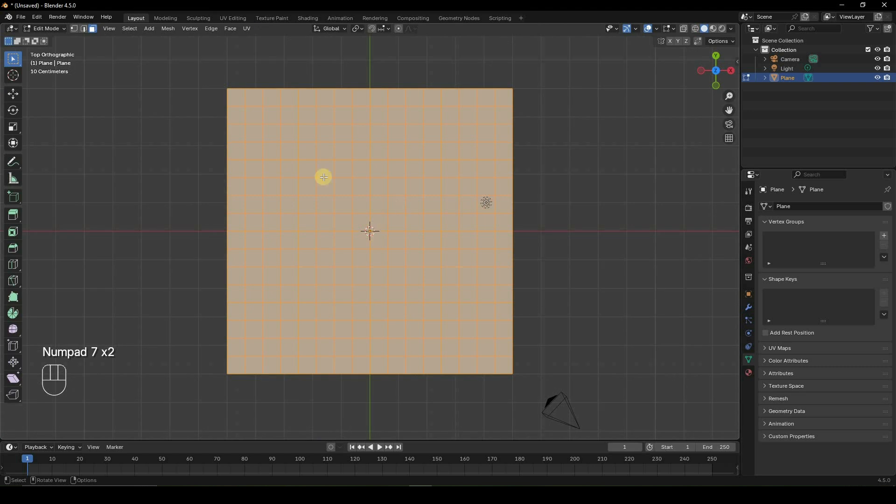
key(alt+a)
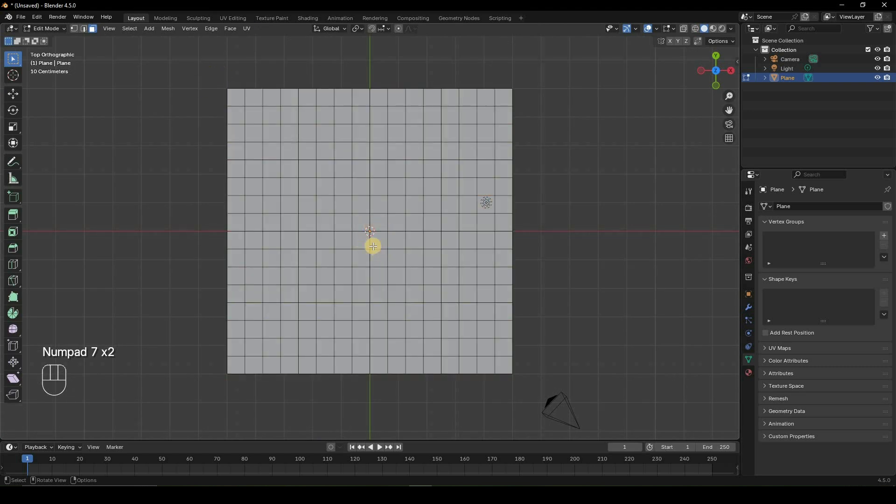
Assign the four faces around the plane's centre to a new vertex group with a weight of 0.5.
shift+click(362, 223)
shift+click(377, 223)
shift+click(378, 239)
shift+click(362, 240)
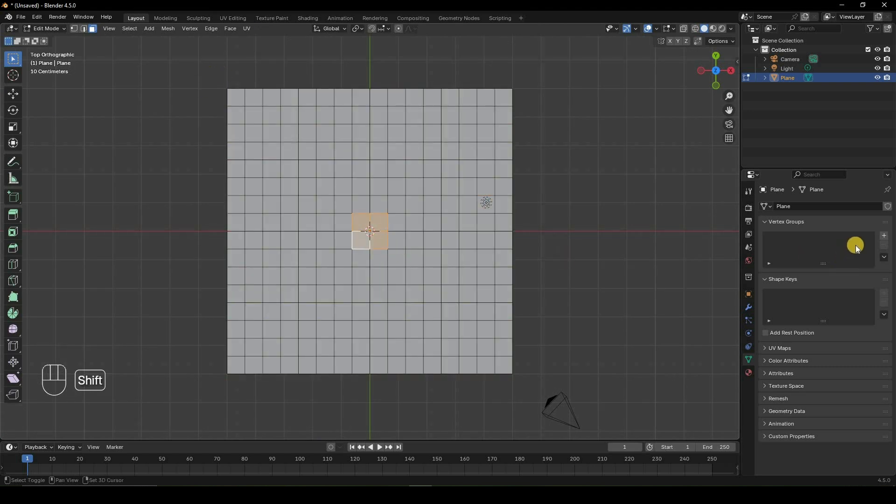
click(883, 236)
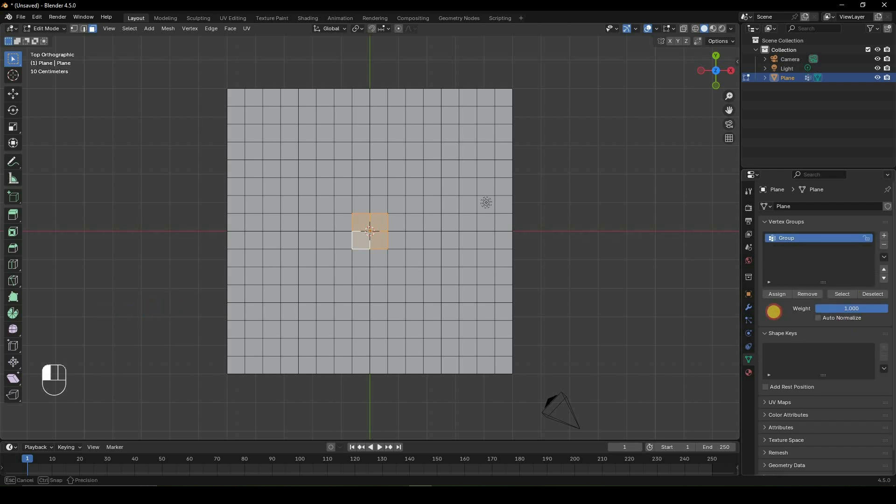
drag(771, 309, 144, 315)
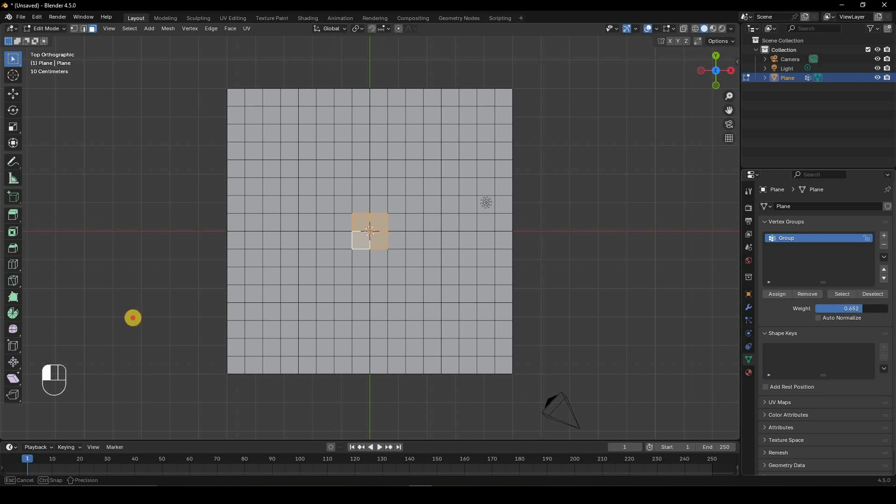
text(0.5)
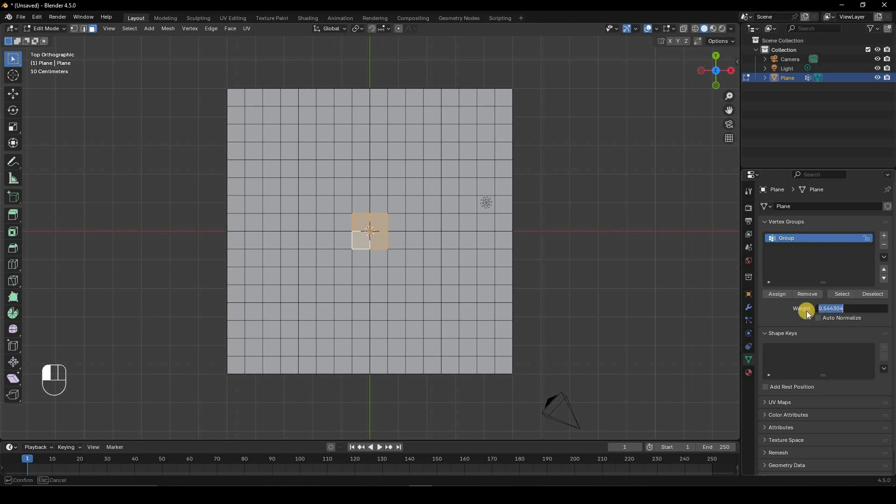
key(Return)
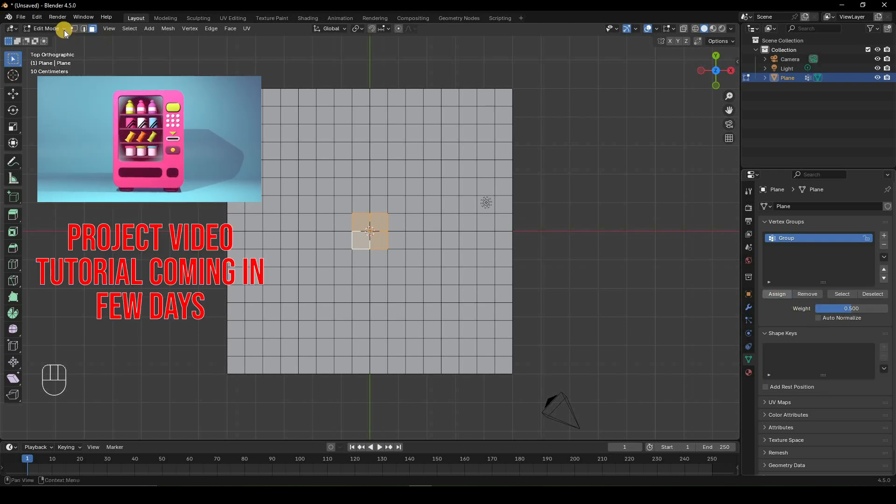
Inspect the assigned centre faces in Weight Paint mode and return to Edit Mode.
click(44, 29)
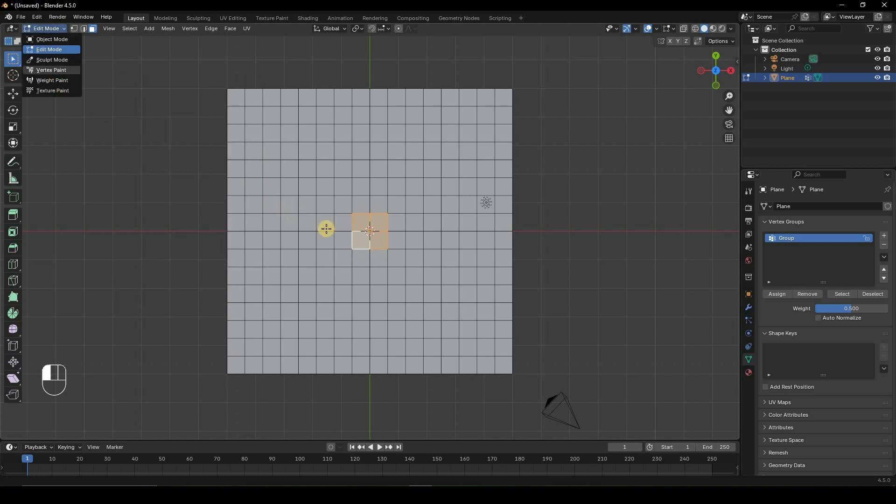
click(52, 80)
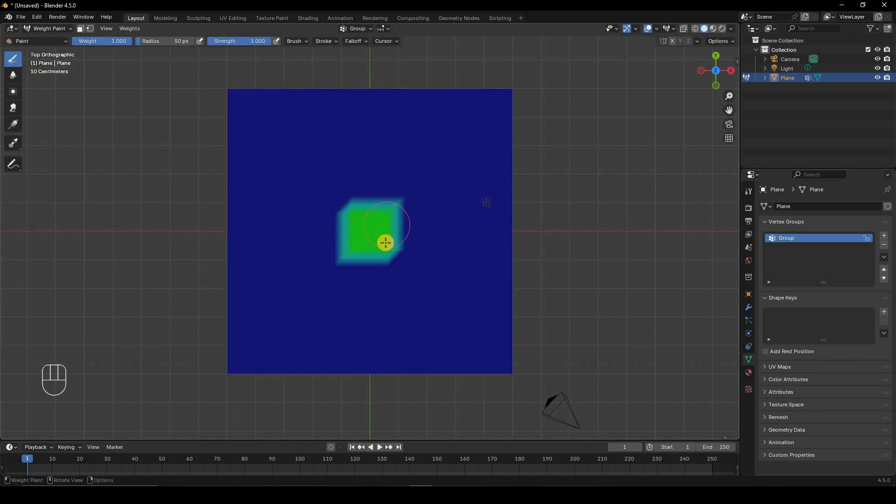
click(48, 29)
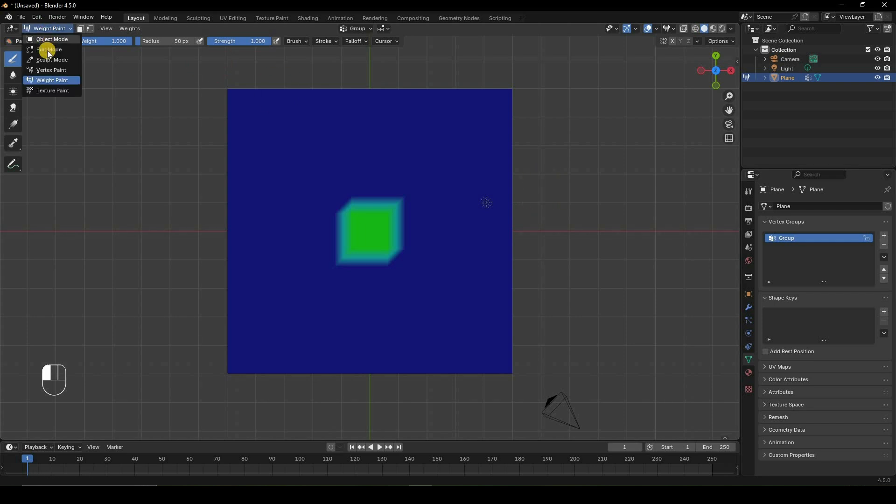
key(Tab)
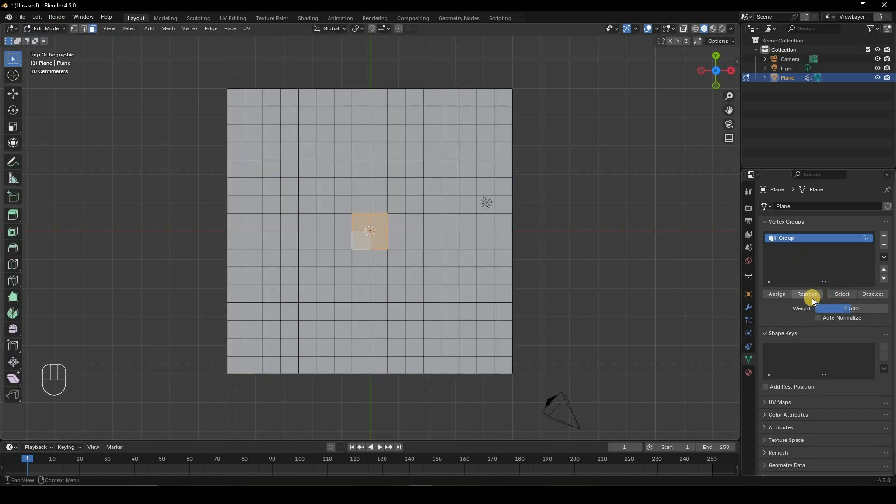
Select a 3×3 block of faces, try other assignment weights such as 0.228, and delete the vertex group.
click(811, 294)
drag(409, 157, 442, 192)
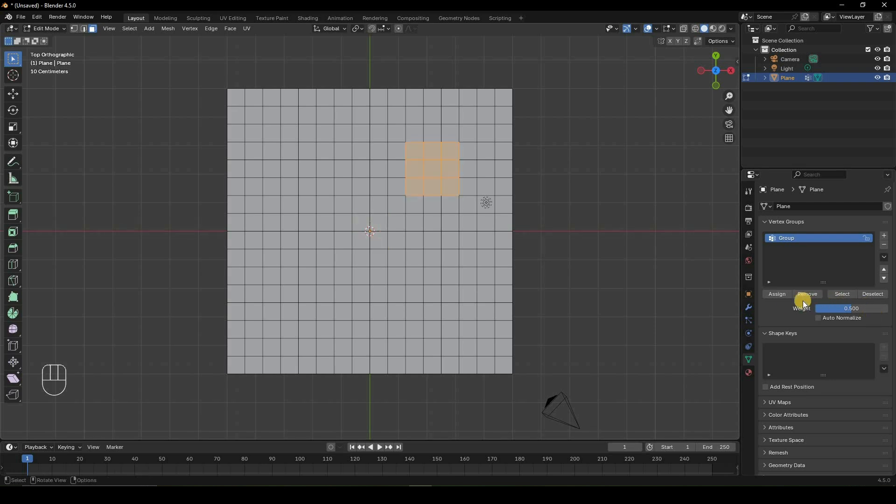
mouse_move(838, 309)
mouse_down()
mouse_move(99, 311)
mouse_move(874, 261)
mouse_move(884, 248)
mouse_up()
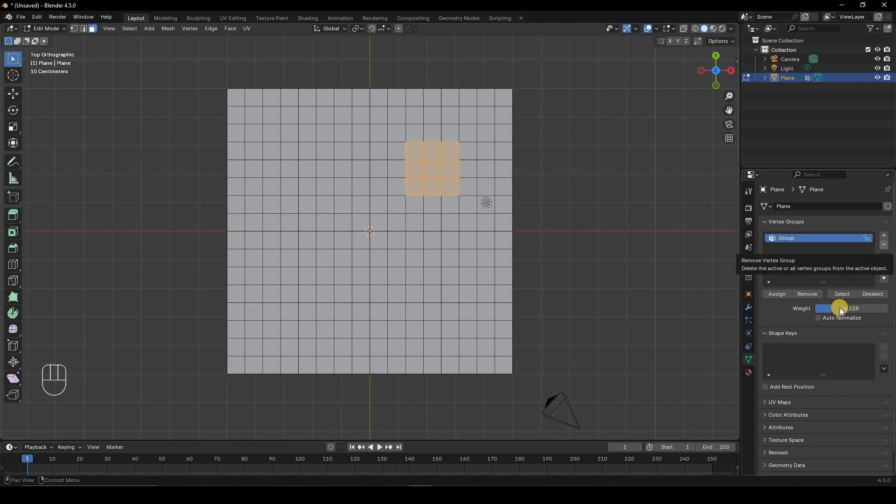
drag(844, 308, 198, 203)
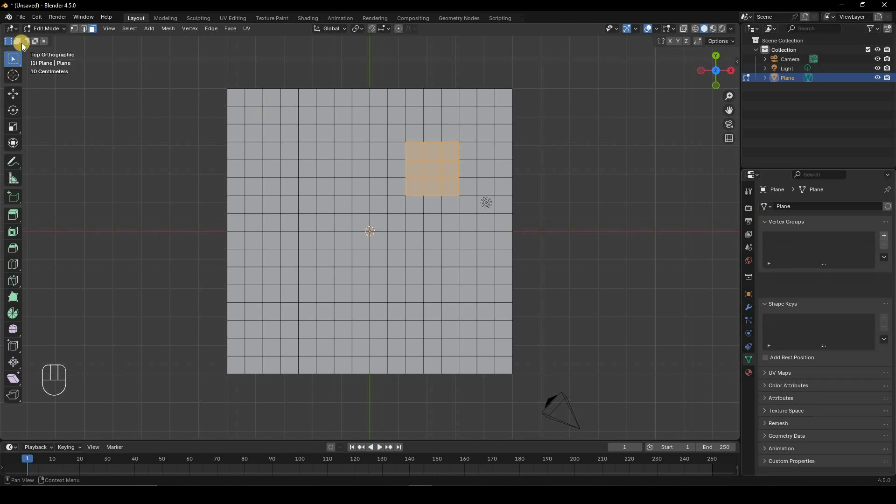
In Weight Paint mode, paint a long full-weight stroke with a 50 px brush and a large round area at 189 px radius.
click(47, 29)
click(52, 80)
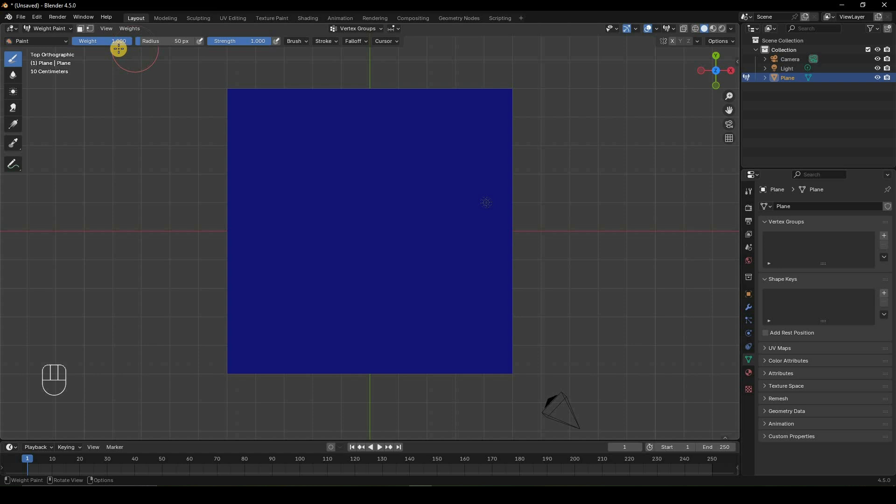
mouse_move(290, 146)
mouse_down()
mouse_move(338, 230)
mouse_move(340, 279)
mouse_move(307, 194)
mouse_move(343, 281)
mouse_move(322, 252)
mouse_move(346, 276)
mouse_up()
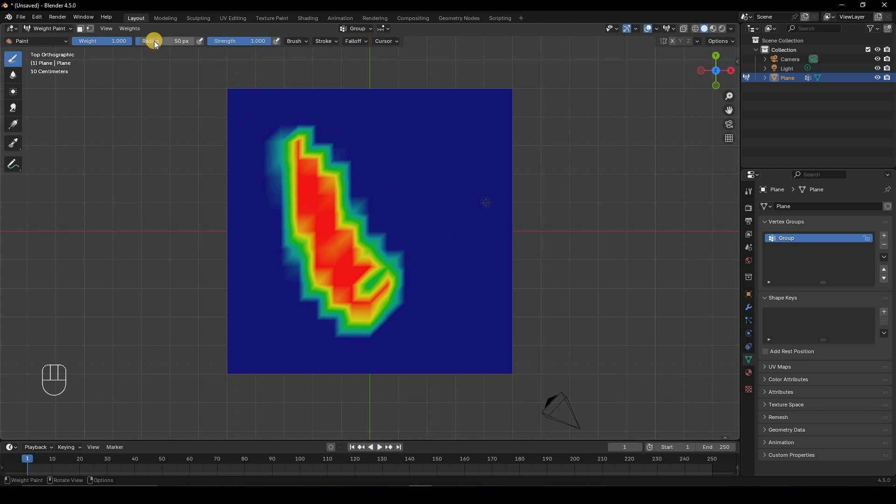
drag(160, 41, 176, 41)
drag(447, 156, 420, 146)
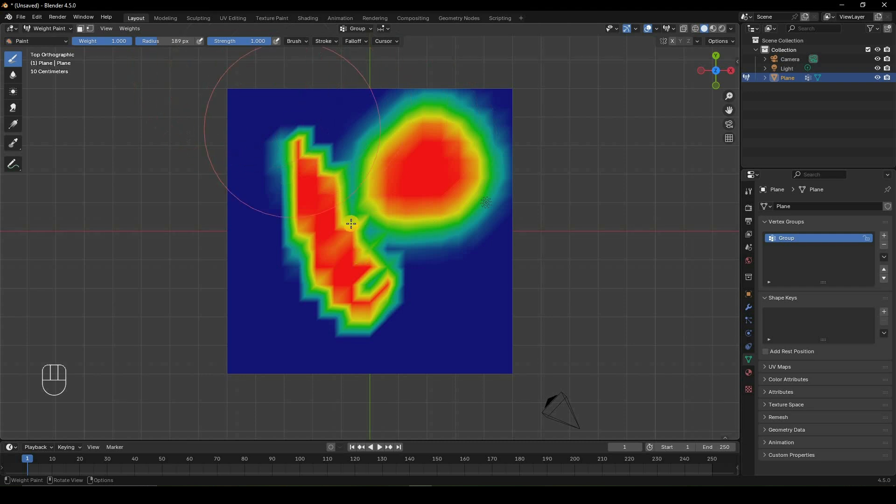
Toggle the brush's tablet pressure sensitivity for strength on and back off.
click(276, 41)
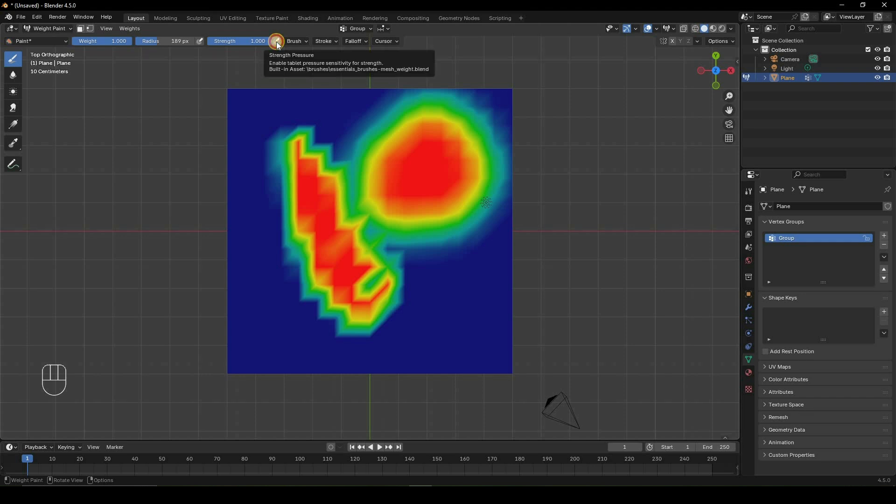
click(277, 41)
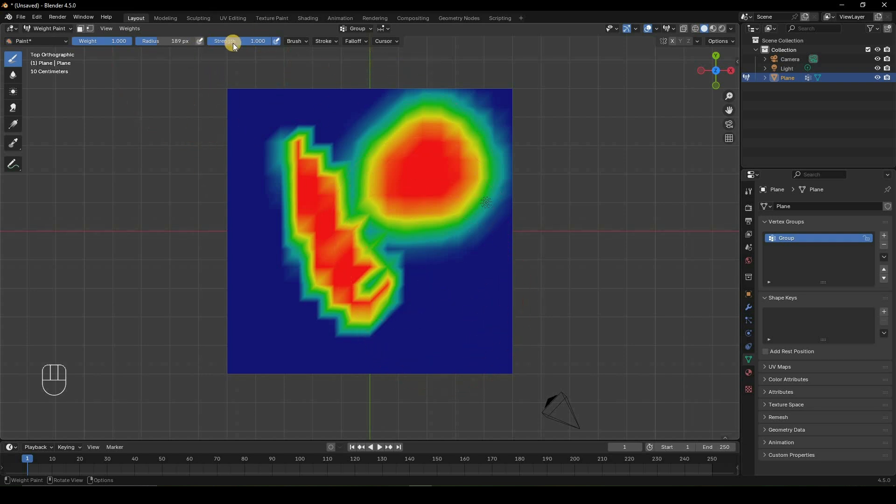
click(276, 41)
Paint a patch near the plane's lower-right corner at weight 0.481 with a 50 px brush, and repaint its centre at weight 1.000.
mouse_move(112, 41)
mouse_down()
mouse_move(100, 40)
mouse_move(183, 49)
mouse_move(101, 41)
mouse_up()
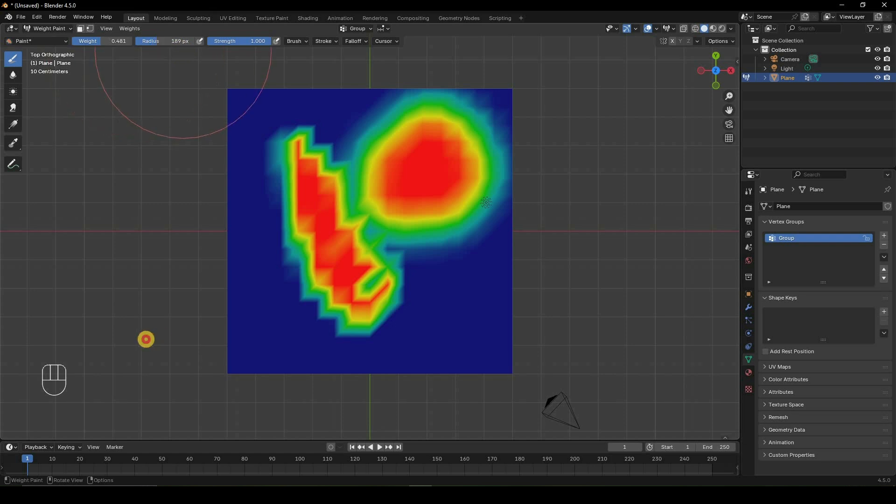
drag(181, 42, 179, 42)
mouse_move(143, 340)
mouse_down()
mouse_move(366, 221)
mouse_move(472, 330)
mouse_move(460, 334)
mouse_move(476, 320)
mouse_up()
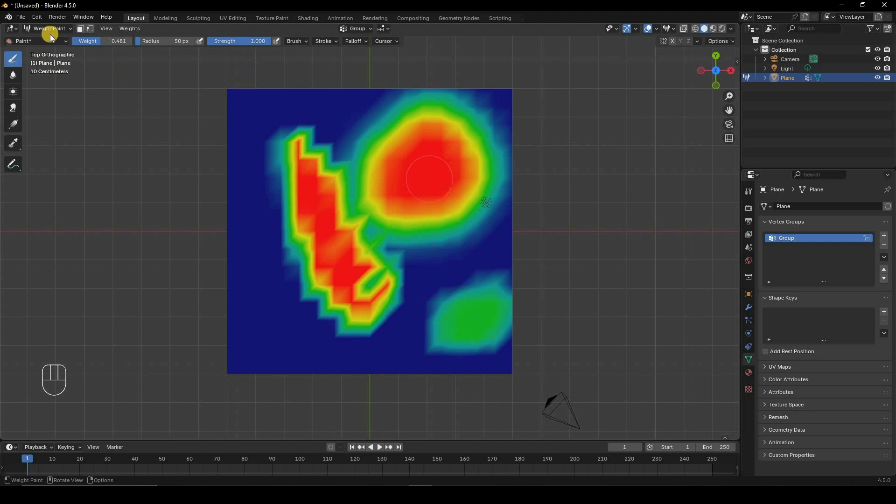
mouse_move(104, 42)
mouse_down()
mouse_move(162, 342)
mouse_move(476, 316)
mouse_up()
click(476, 314)
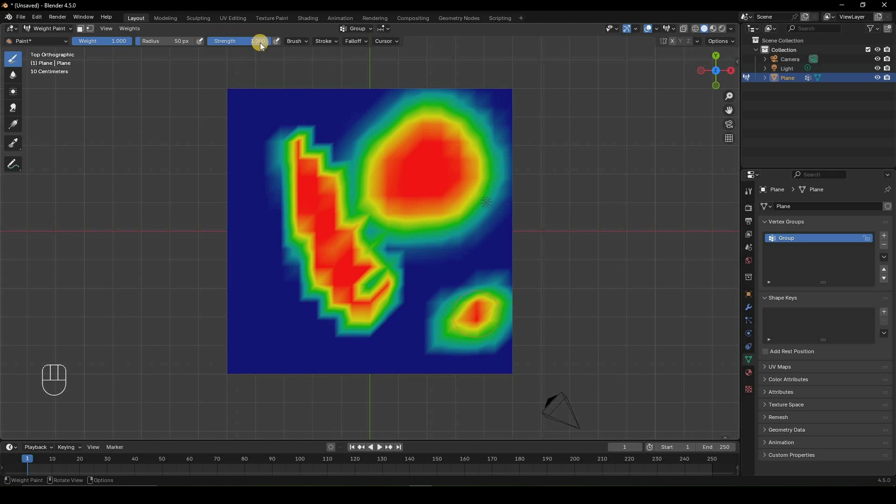
Paint the plane's lower-left corner at strength 0.590, and a patch along its left edge at weight 0.504 and strength 1.000.
mouse_move(262, 45)
mouse_down()
mouse_move(236, 338)
mouse_move(228, 338)
mouse_move(459, 345)
mouse_move(488, 317)
mouse_move(480, 327)
mouse_up()
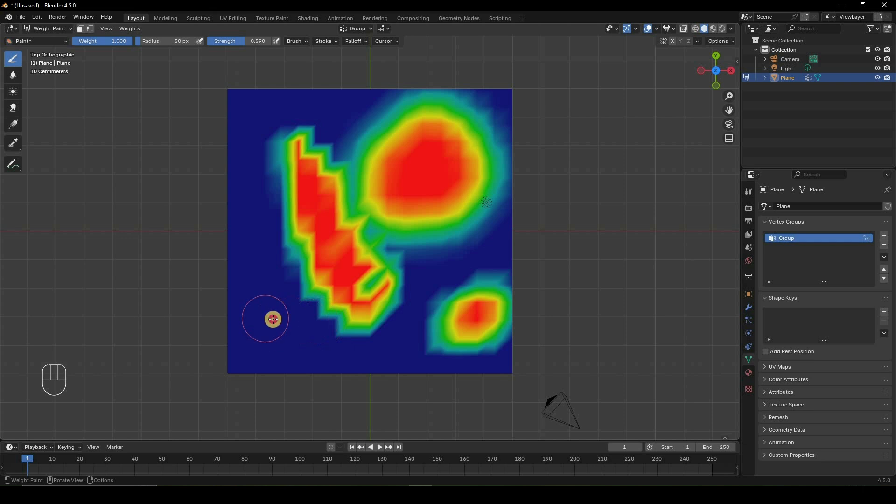
mouse_move(272, 318)
mouse_down()
mouse_move(294, 296)
mouse_move(257, 326)
mouse_move(280, 323)
mouse_move(285, 314)
mouse_move(264, 322)
mouse_move(286, 306)
mouse_move(267, 338)
mouse_move(279, 314)
mouse_up()
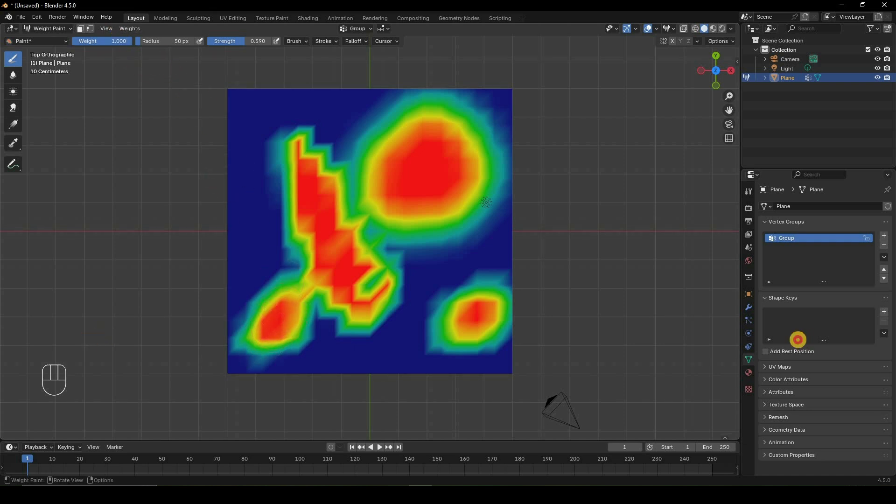
drag(120, 40, 202, 37)
drag(240, 331, 240, 332)
mouse_move(268, 42)
mouse_down()
mouse_move(252, 224)
mouse_move(262, 208)
mouse_move(254, 210)
mouse_move(250, 189)
mouse_up()
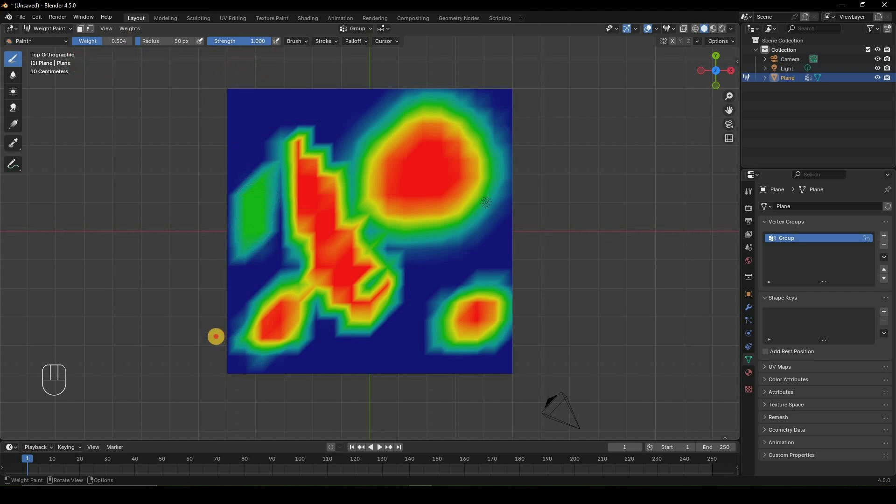
Set the brush strength to 0.604 and weight to 1.000 and paint a patch in the plane's upper-left corner.
drag(266, 41, 241, 41)
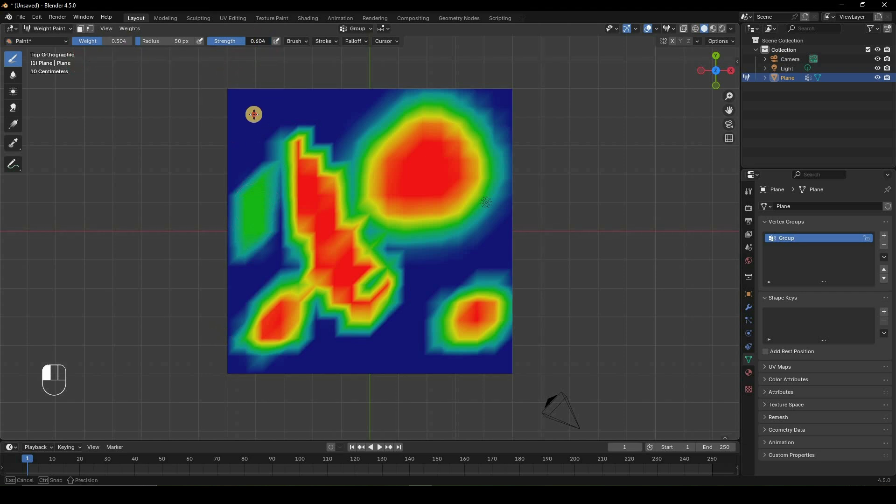
mouse_move(260, 130)
mouse_down()
mouse_move(250, 92)
mouse_move(257, 122)
mouse_move(259, 108)
mouse_move(252, 125)
mouse_move(256, 101)
mouse_up()
mouse_move(113, 41)
mouse_down()
mouse_move(130, 334)
mouse_move(149, 336)
mouse_move(202, 90)
mouse_move(255, 122)
mouse_move(247, 126)
mouse_move(248, 110)
mouse_move(255, 131)
mouse_move(252, 112)
mouse_move(254, 126)
mouse_move(121, 53)
mouse_up()
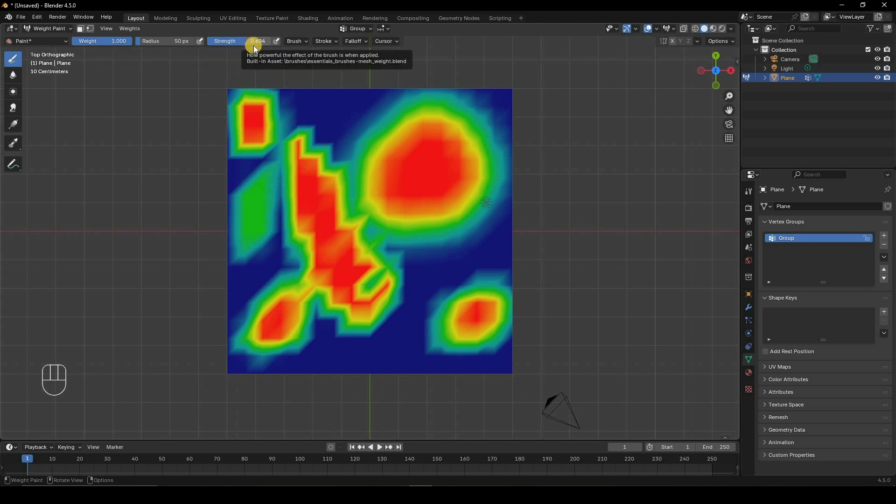
Examine the weight brush's blend, stroke, falloff and cursor settings.
click(306, 42)
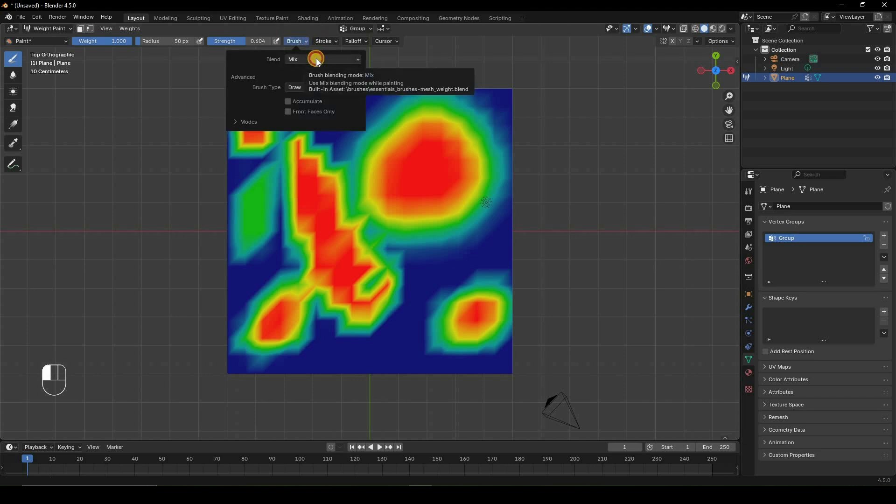
click(317, 59)
click(322, 41)
click(321, 41)
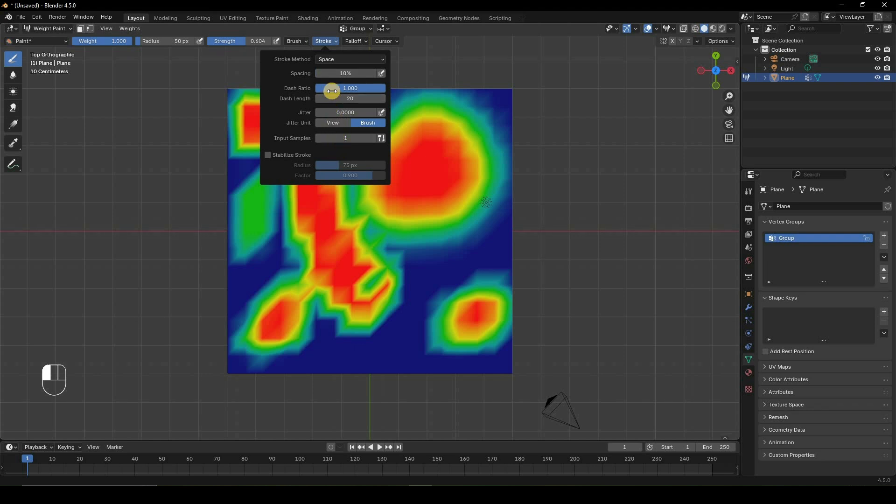
click(354, 41)
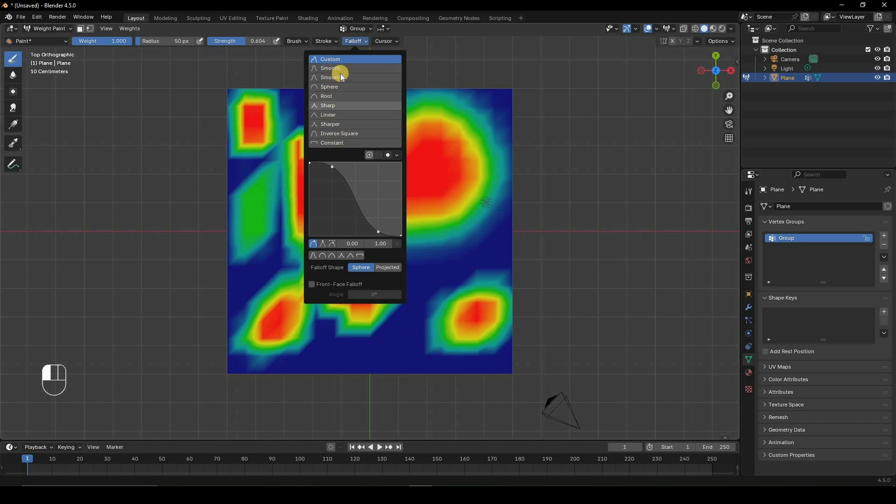
click(386, 41)
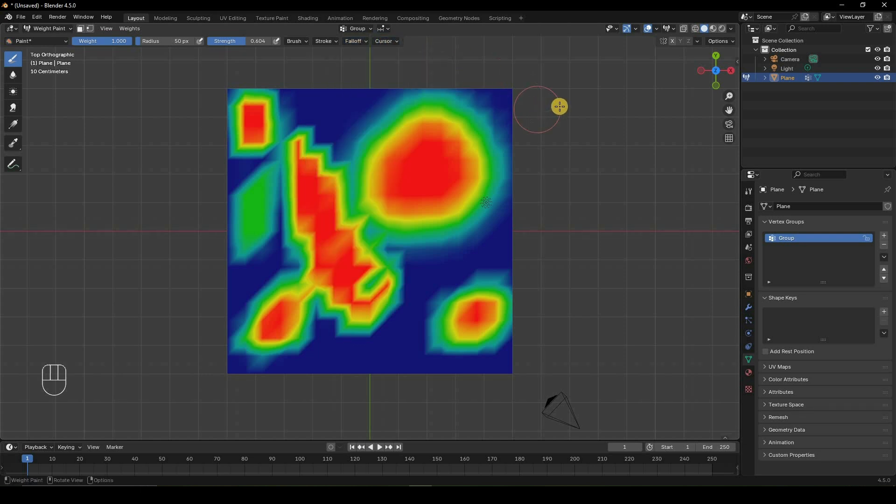
click(384, 42)
click(418, 71)
click(424, 91)
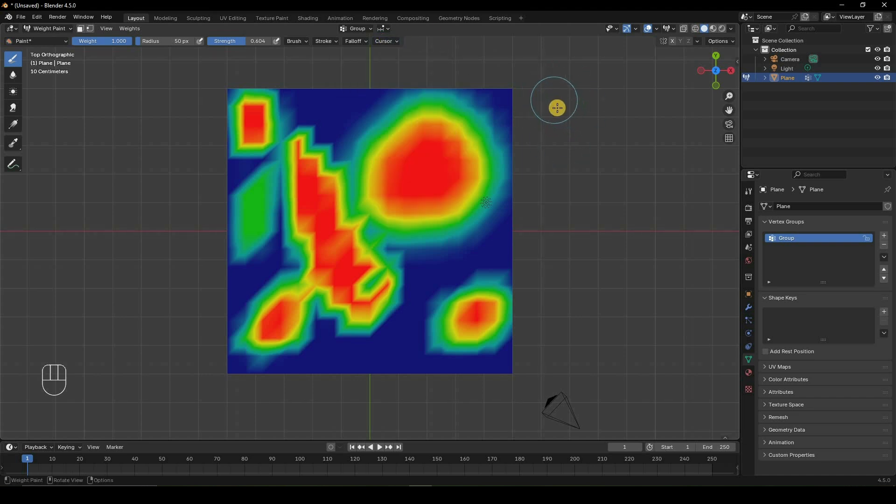
Replace the vertex group with a new one and paint a small patch at the plane's centre at weight 1.000 and strength 0.604.
click(884, 244)
click(885, 236)
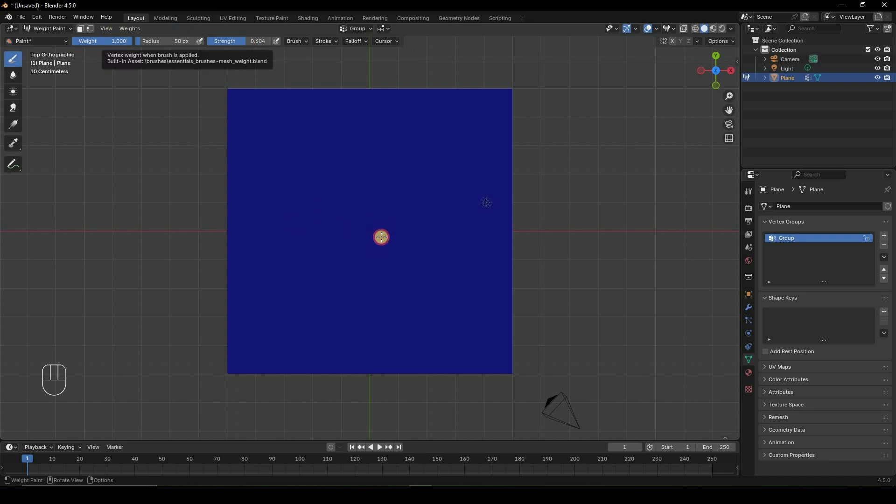
mouse_move(350, 260)
mouse_down()
mouse_move(380, 252)
mouse_move(382, 229)
mouse_move(360, 248)
mouse_move(376, 226)
mouse_move(372, 242)
mouse_move(364, 233)
mouse_move(382, 244)
mouse_move(368, 254)
mouse_move(365, 246)
mouse_move(386, 239)
mouse_move(372, 239)
mouse_up()
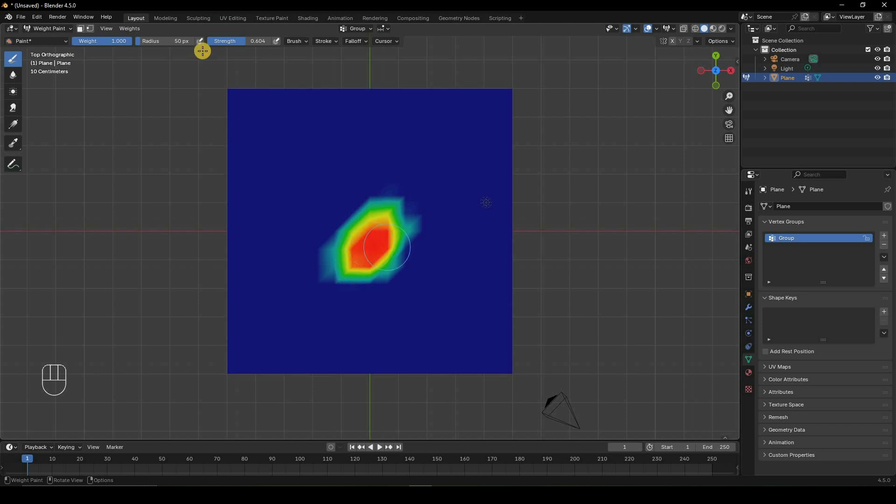
Set the brush strength to 1.000 and weight to 0.565, and paint a patch in the plane's upper-left area.
drag(243, 43, 311, 45)
drag(119, 42, 107, 43)
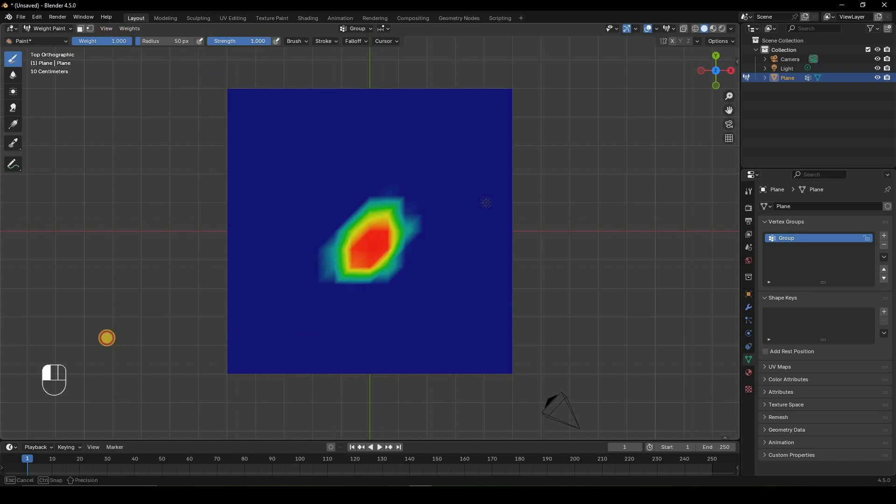
drag(107, 338, 90, 340)
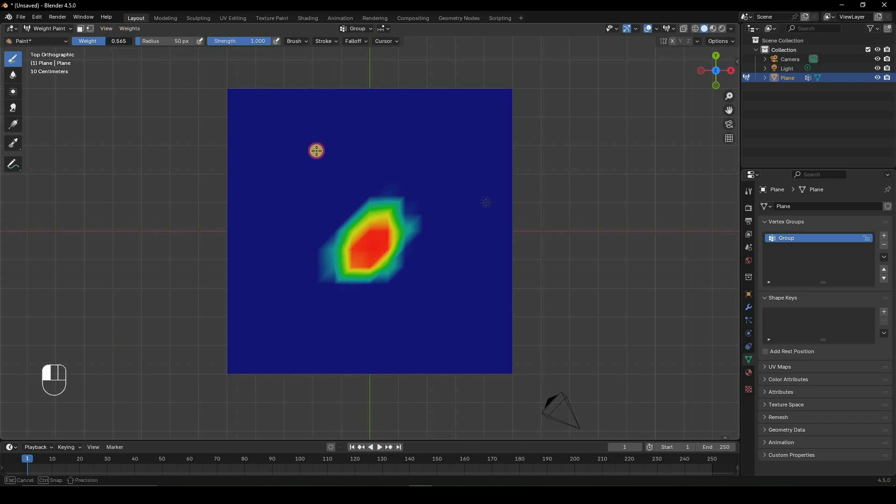
drag(316, 150, 318, 133)
mouse_move(298, 166)
mouse_down()
mouse_move(316, 138)
mouse_move(306, 154)
mouse_move(314, 147)
mouse_move(306, 140)
mouse_move(322, 150)
mouse_move(314, 164)
mouse_move(170, 60)
mouse_up()
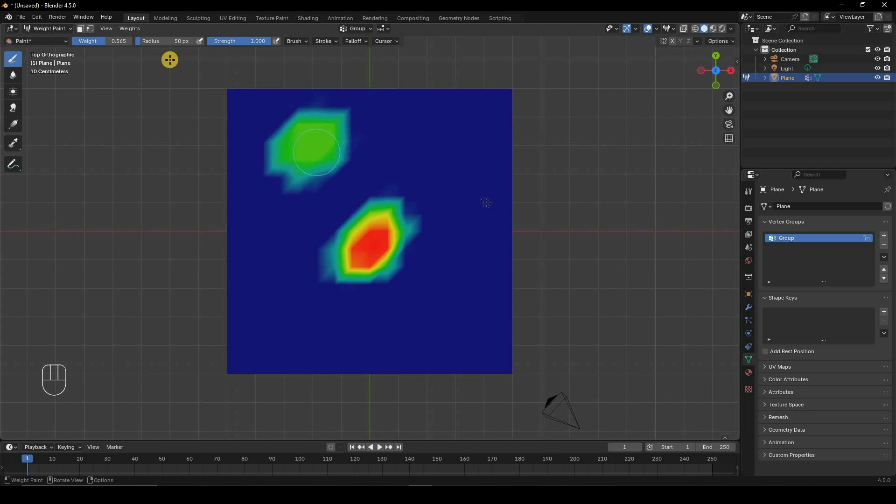
Set the paint brush's weight to 1.000 at strength 1.000.
click(166, 42)
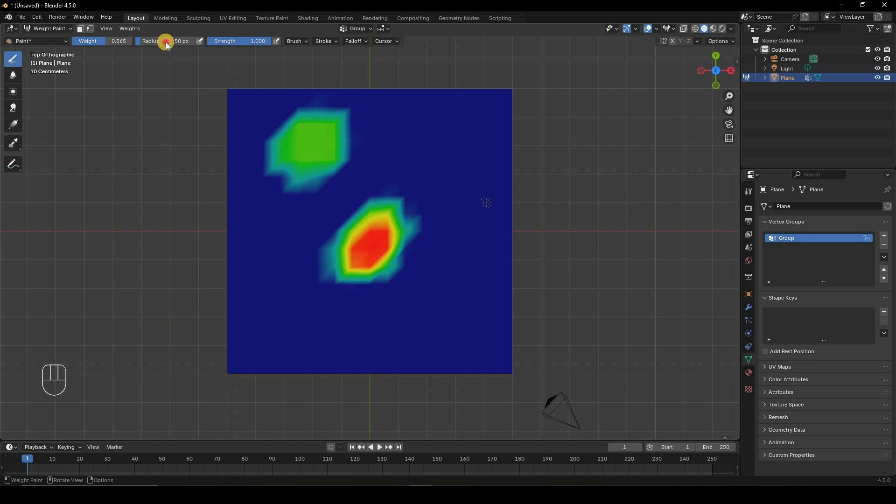
drag(104, 41, 132, 41)
drag(252, 41, 230, 41)
drag(378, 261, 284, 41)
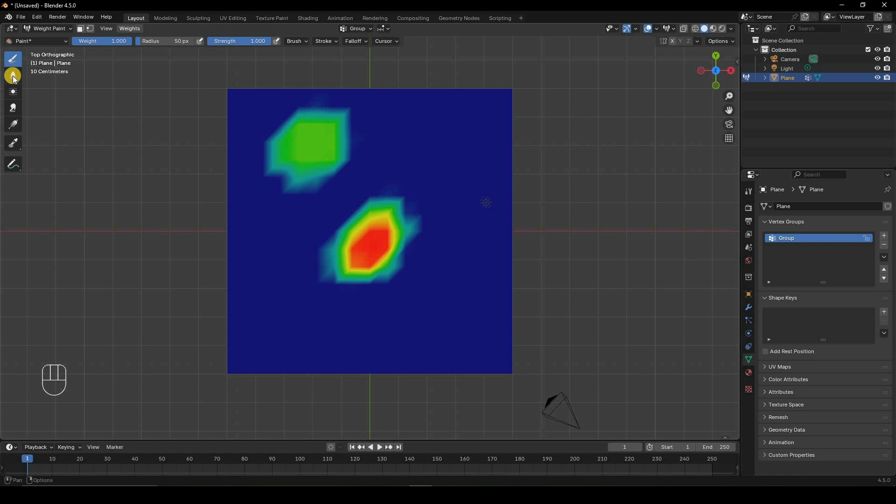
Soften the central patch with the Blur tool and even out the upper-left patch with the Average tool.
click(13, 76)
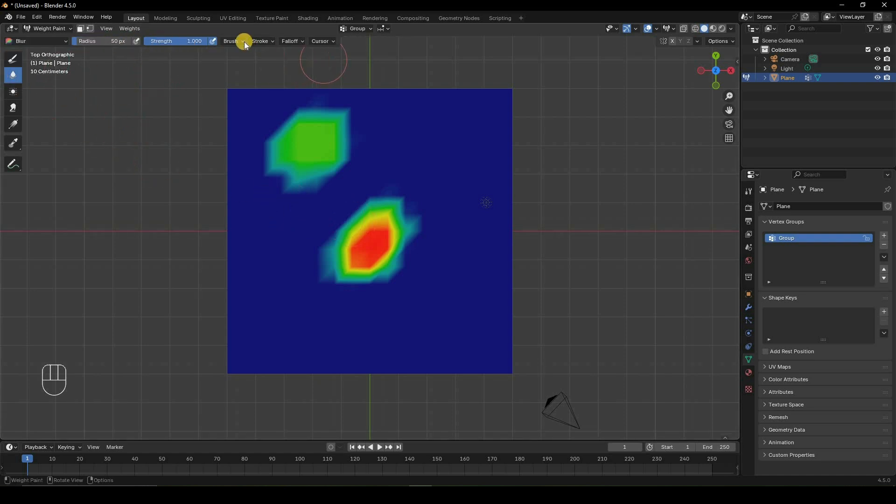
mouse_move(400, 226)
mouse_down()
mouse_move(396, 271)
mouse_move(359, 204)
mouse_move(412, 256)
mouse_move(350, 286)
mouse_move(342, 196)
mouse_move(421, 218)
mouse_move(366, 303)
mouse_move(323, 234)
mouse_move(428, 208)
mouse_move(394, 304)
mouse_move(329, 275)
mouse_move(415, 252)
mouse_move(356, 186)
mouse_move(418, 206)
mouse_move(313, 305)
mouse_move(330, 228)
mouse_move(418, 245)
mouse_move(408, 290)
mouse_move(395, 277)
mouse_move(436, 274)
mouse_move(442, 237)
mouse_move(393, 246)
mouse_up()
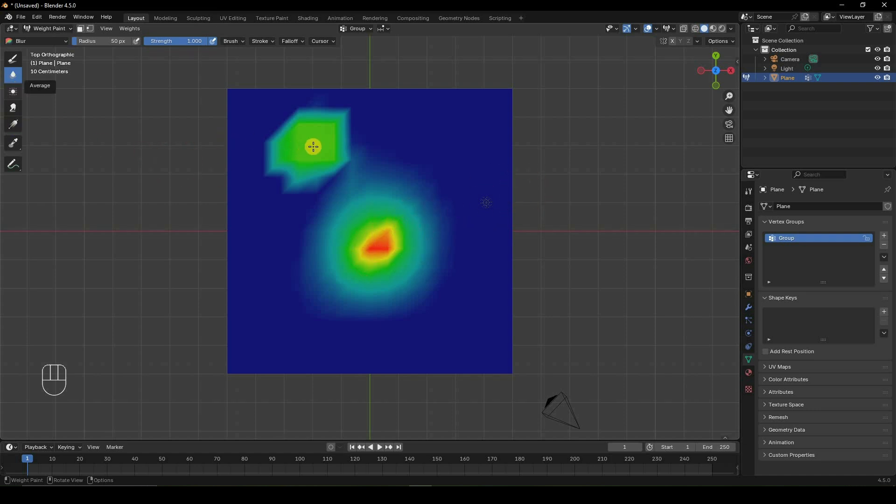
mouse_move(335, 125)
mouse_down()
mouse_move(312, 122)
mouse_move(285, 152)
mouse_move(320, 179)
mouse_move(342, 132)
mouse_move(302, 114)
mouse_move(286, 168)
mouse_move(352, 128)
mouse_move(281, 124)
mouse_move(302, 170)
mouse_move(373, 126)
mouse_move(316, 144)
mouse_move(381, 133)
mouse_move(331, 121)
mouse_up()
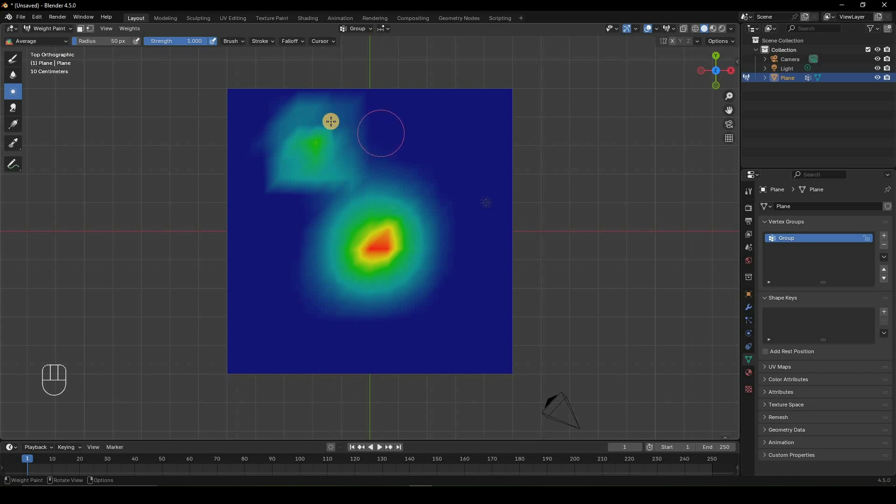
Smear the central weights outward to the plane's lower-left, lower-right and upper-right corners at radius 50 px and strength 0.600.
click(13, 107)
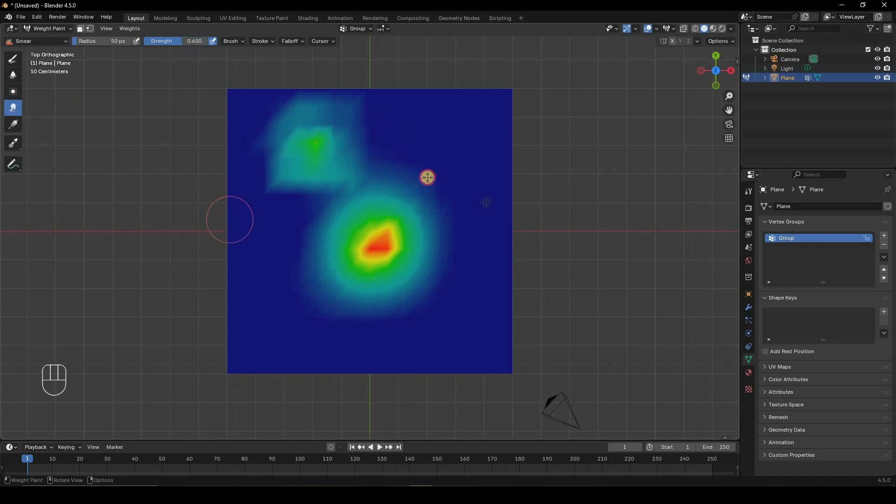
mouse_move(376, 244)
mouse_down()
mouse_move(420, 207)
mouse_move(384, 241)
mouse_move(238, 321)
mouse_up()
mouse_move(376, 228)
mouse_down()
mouse_move(477, 356)
mouse_move(512, 336)
mouse_up()
drag(424, 249, 390, 236)
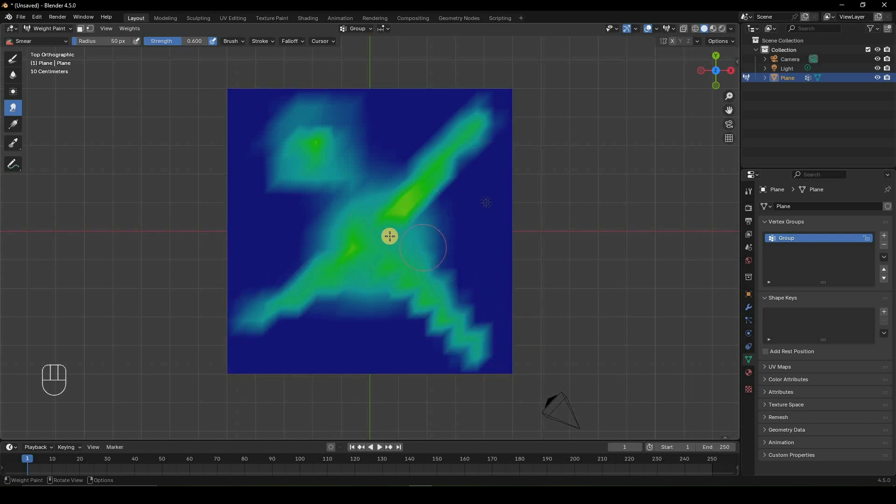
Apply linear weight gradients diagonally from the plane's upper-left corner at weight 1.000 and strength 0.600.
click(13, 125)
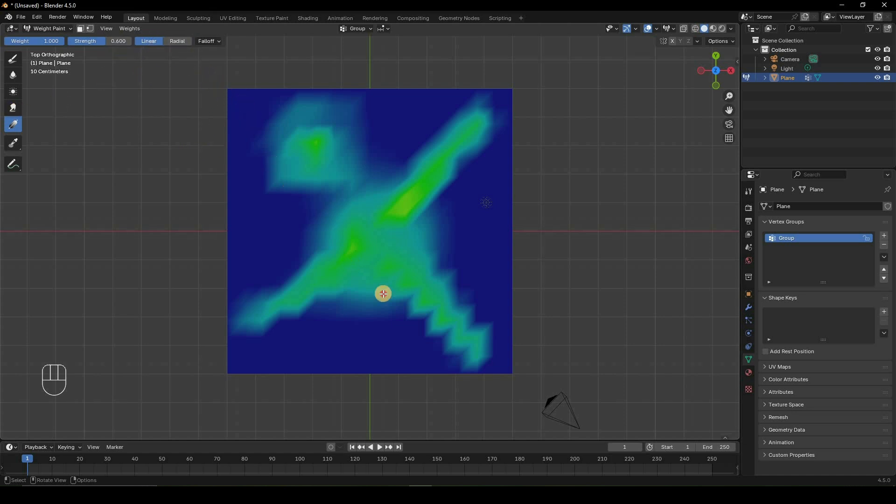
drag(224, 88, 427, 313)
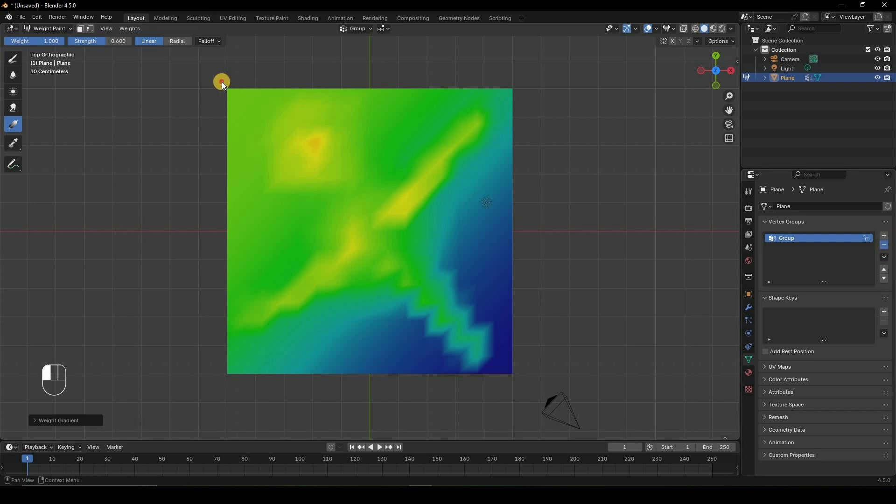
drag(222, 82, 591, 434)
drag(409, 253, 409, 253)
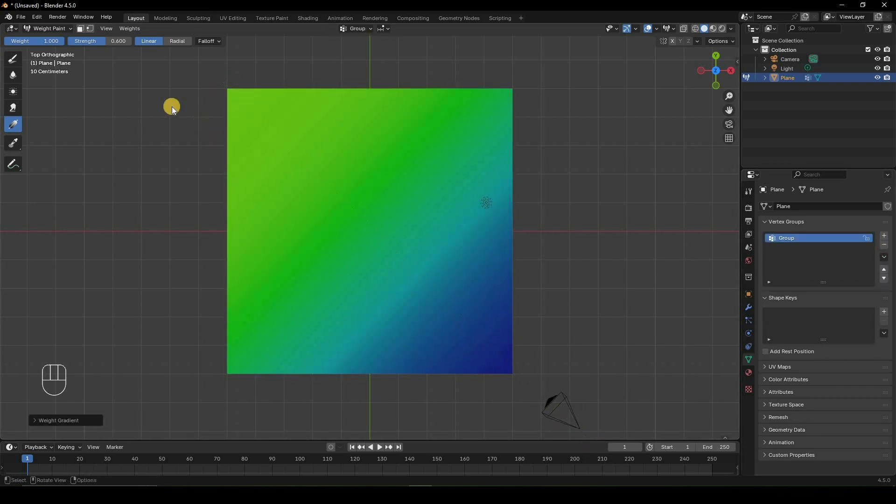
Undo the gradients, try linear diagonal gradients from the plane's upper-left corner at strength 1.000, and undo them as well.
key(ctrl+z)
key(ctrl+z)
drag(233, 88, 375, 276)
mouse_move(489, 382)
mouse_down()
mouse_move(300, 190)
mouse_move(252, 114)
mouse_up()
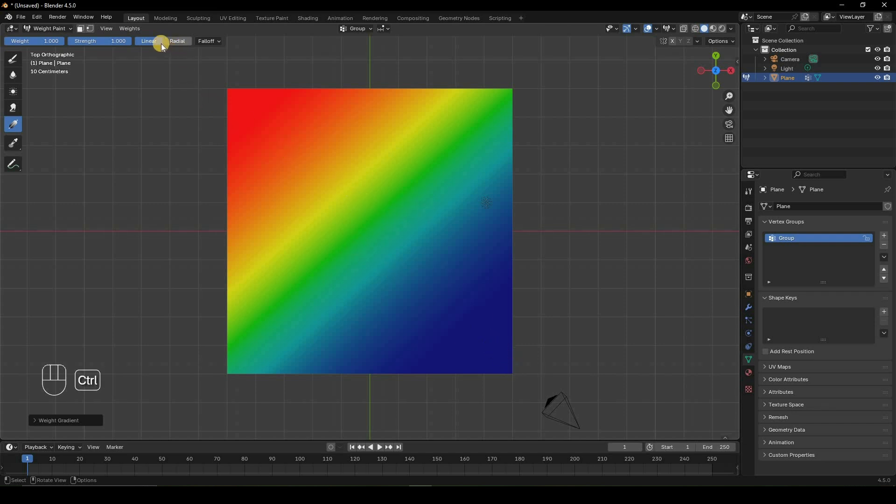
key(ctrl+z)
drag(224, 83, 465, 366)
key(ctrl+z)
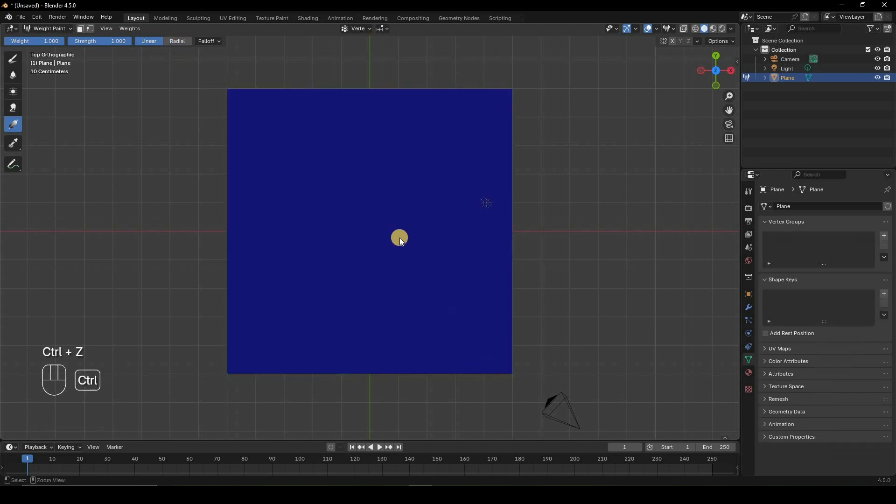
Apply a radial weight gradient around the plane's centre at weight 1.000 and strength 1.000.
drag(491, 341, 392, 243)
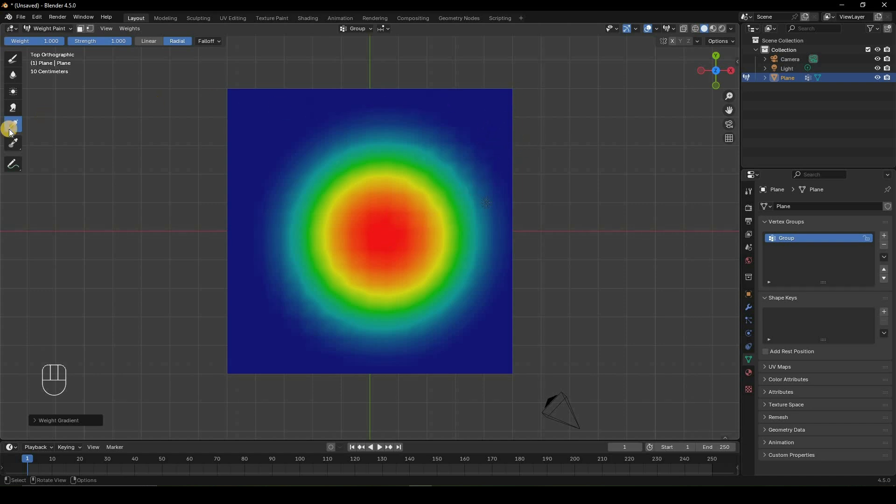
key(ctrl+z)
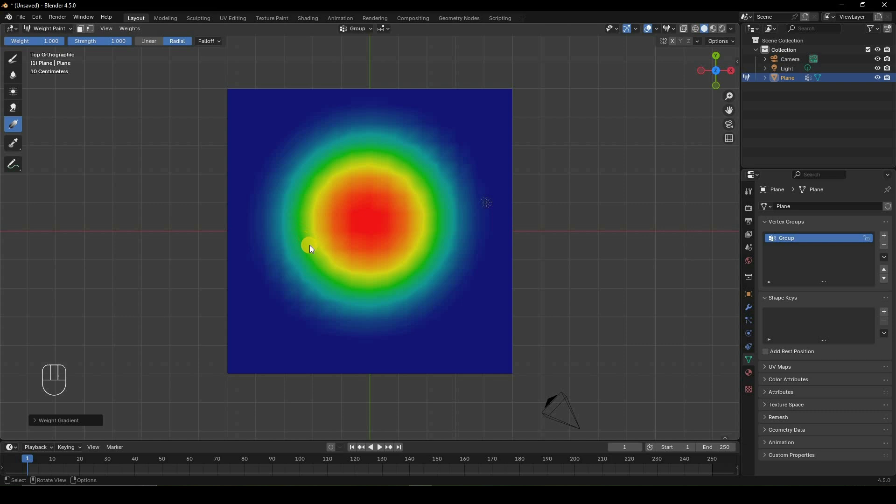
Sample weights on the left side of the radial gradient with the Sample Weight tool and return to the paint brush.
click(15, 144)
click(309, 240)
click(342, 223)
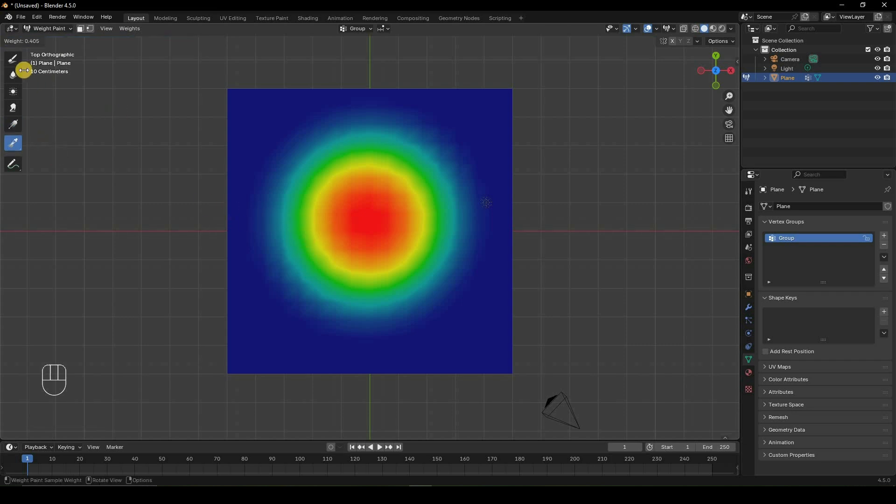
click(14, 59)
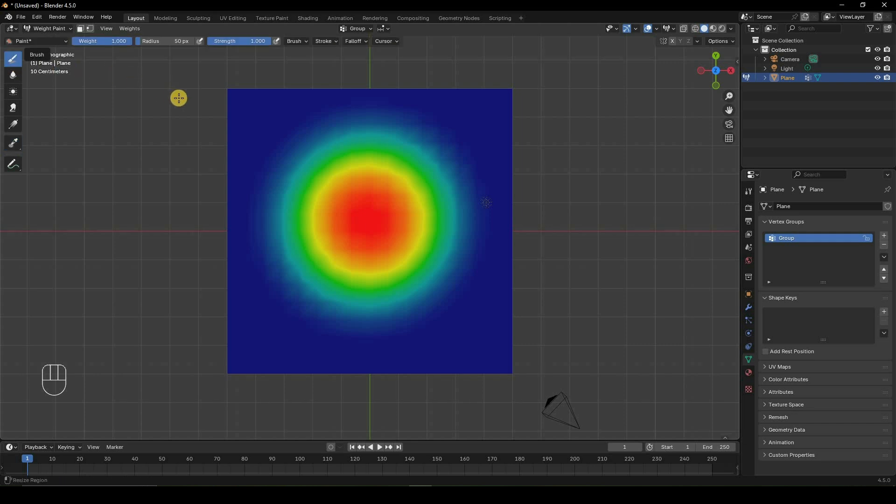
Sample the weight near the radial gradient's outer left edge and return to the paint brush with weight 0.499.
click(15, 148)
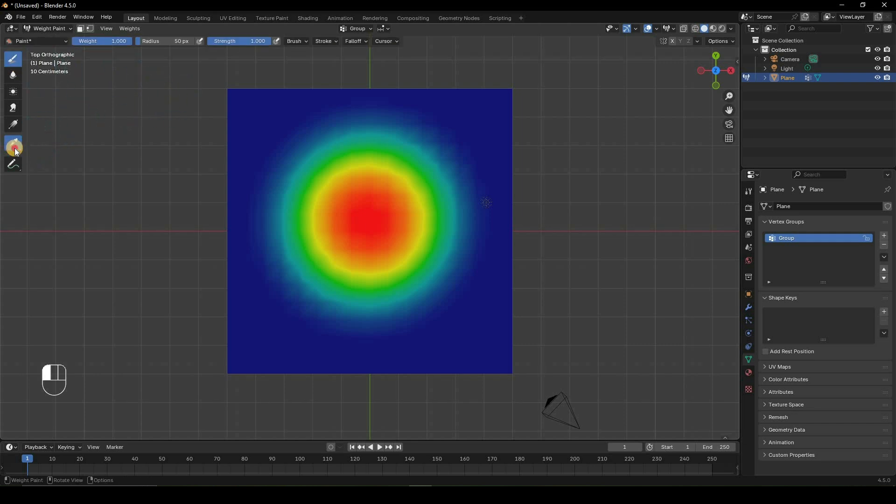
click(14, 147)
drag(19, 148, 46, 163)
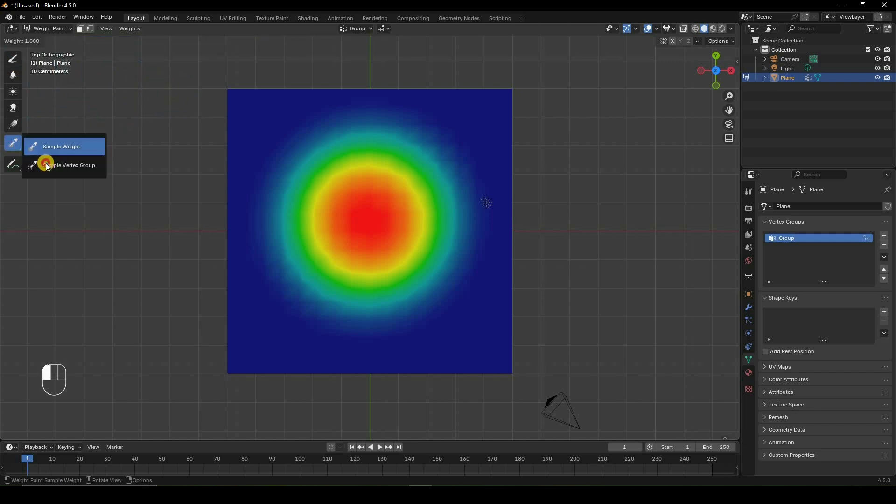
click(280, 212)
click(14, 61)
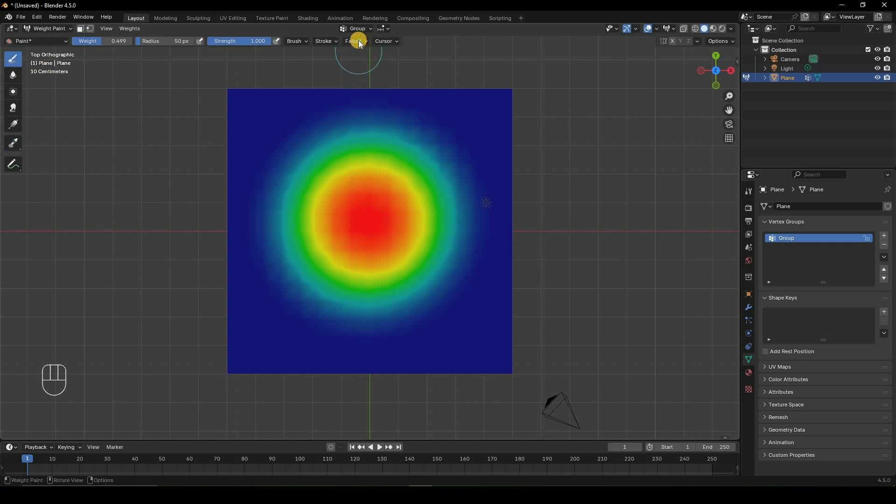
Review the paint brush's falloff presets and the available stroke methods.
click(358, 41)
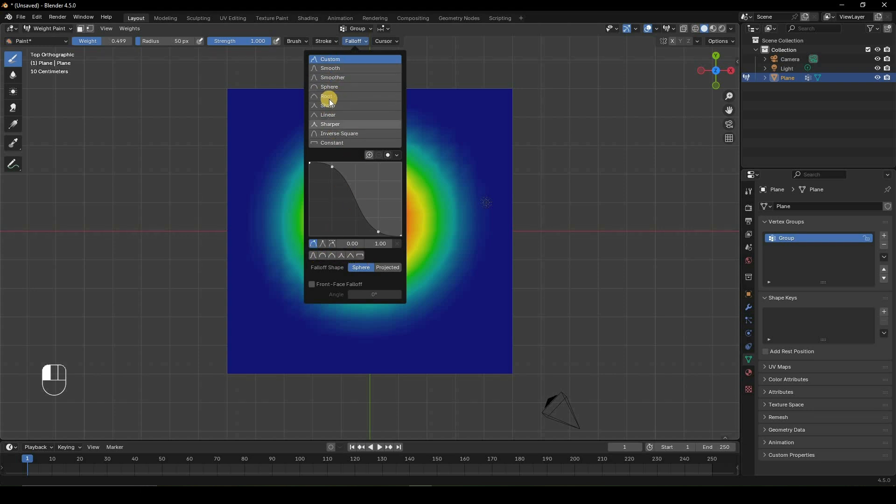
click(328, 39)
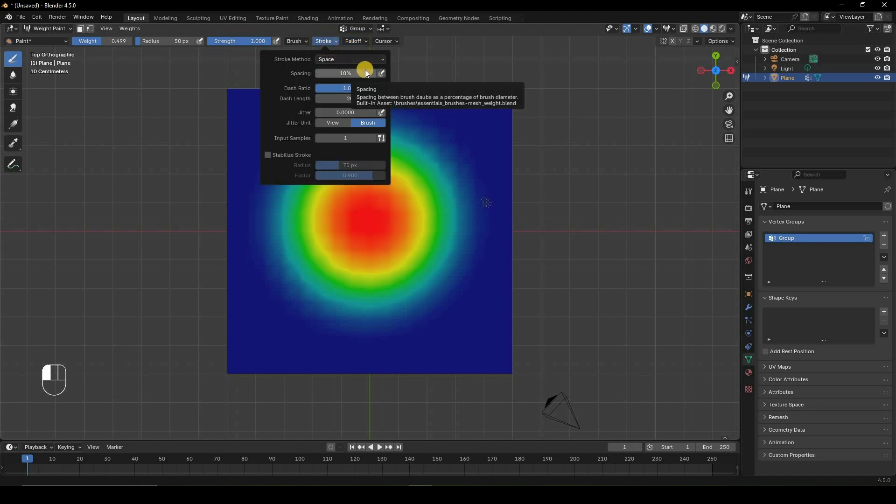
click(300, 42)
click(321, 43)
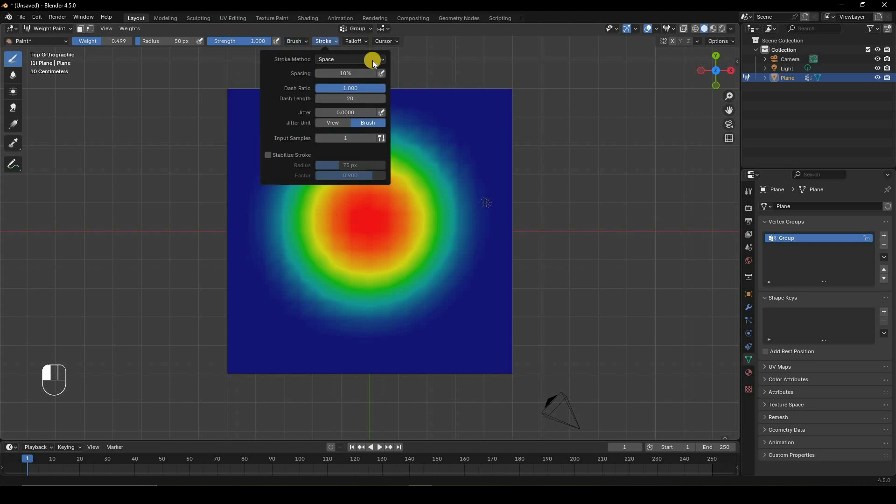
click(378, 60)
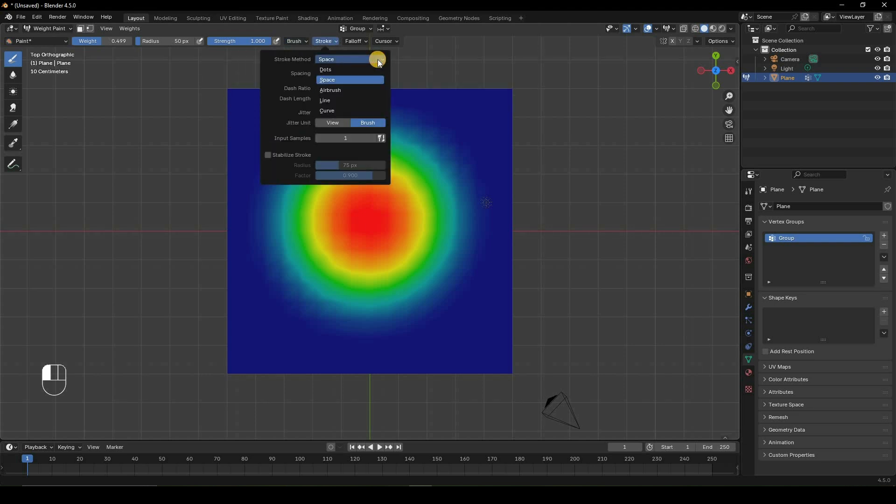
click(378, 59)
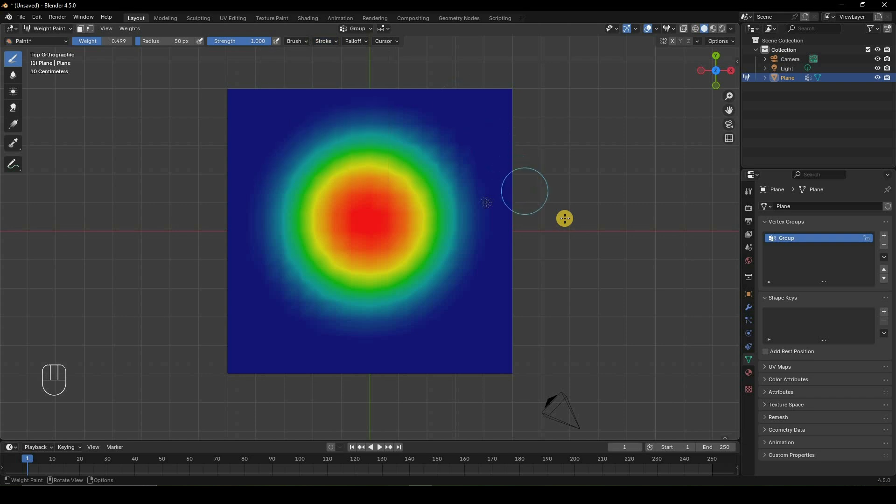